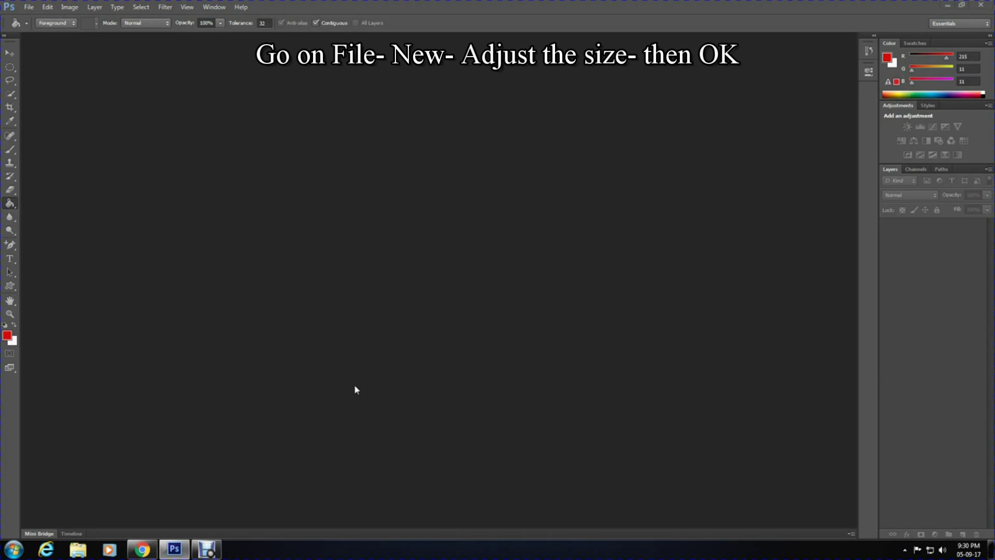
- Reset default colours, create a new 1400 × 1100 px document, and add an empty layer
key("d")
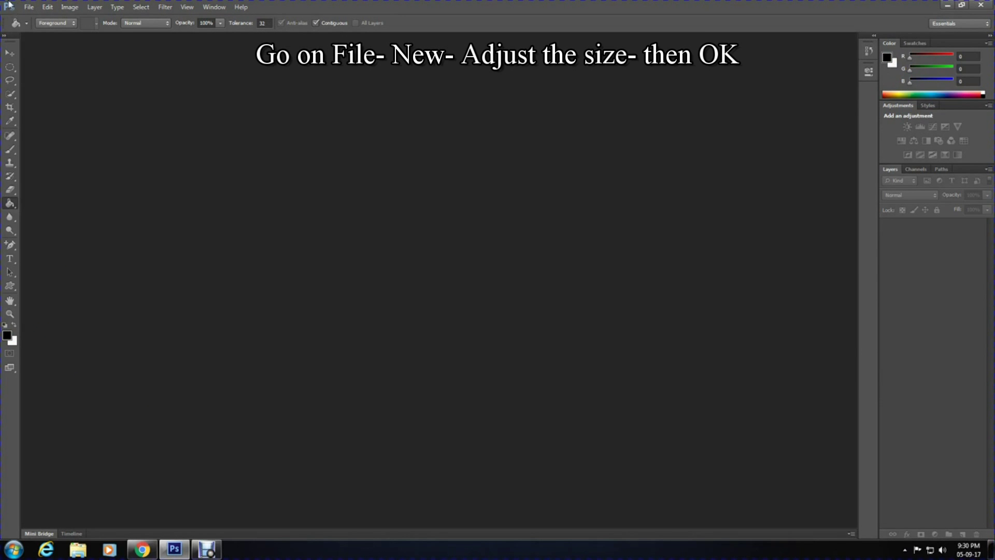
left_click(29, 7)
left_click(42, 23)
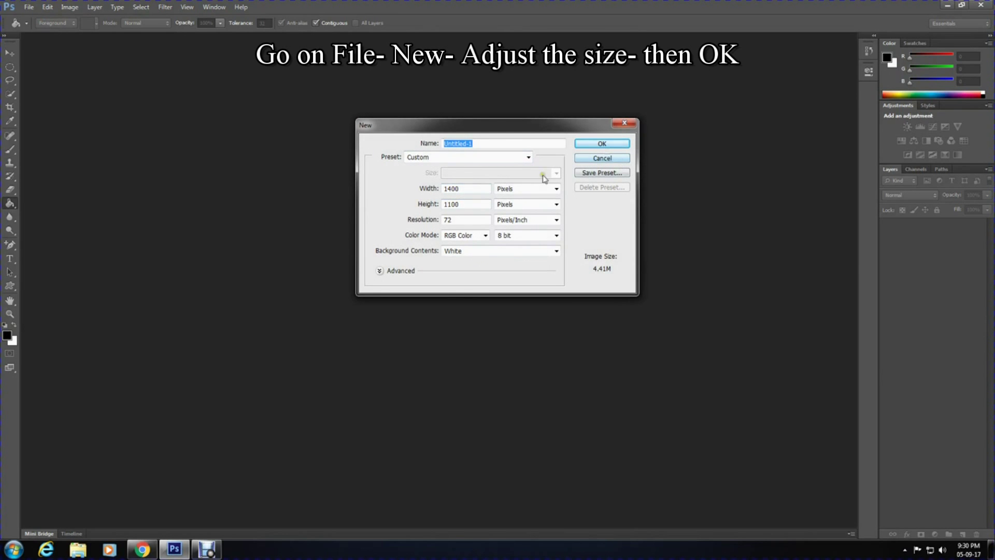
left_click(602, 145)
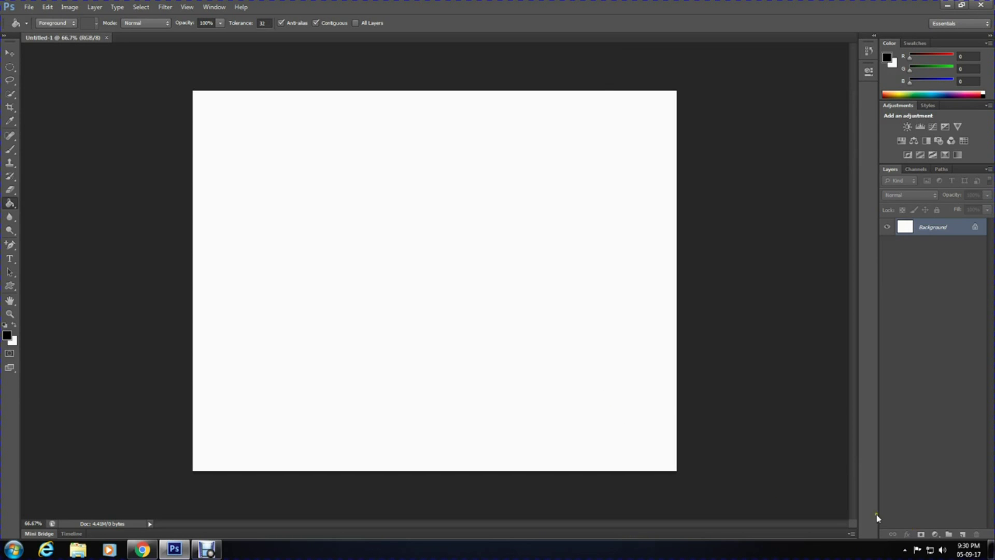
left_click(962, 534)
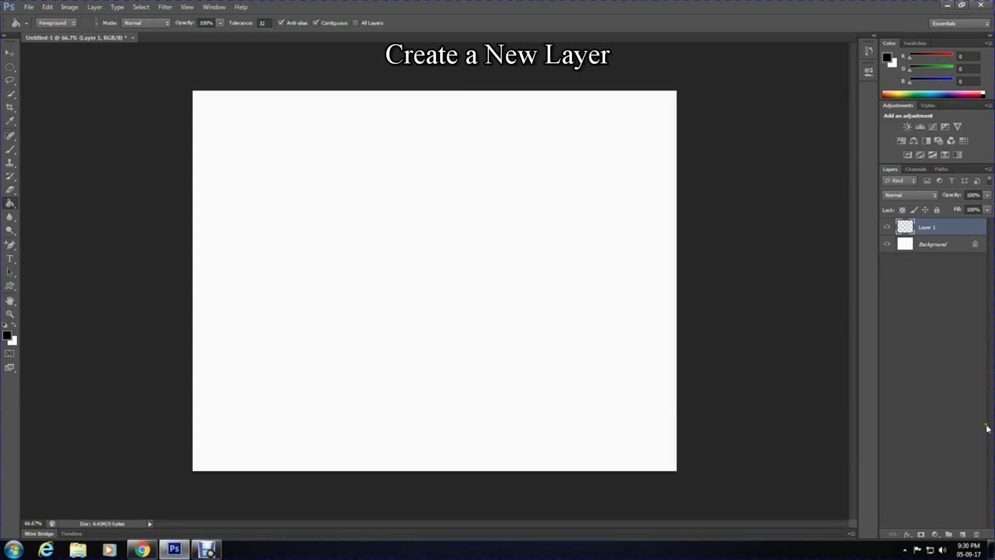
- Set the foreground colour to red (R 223, G 11, B 11)
left_click(8, 335)
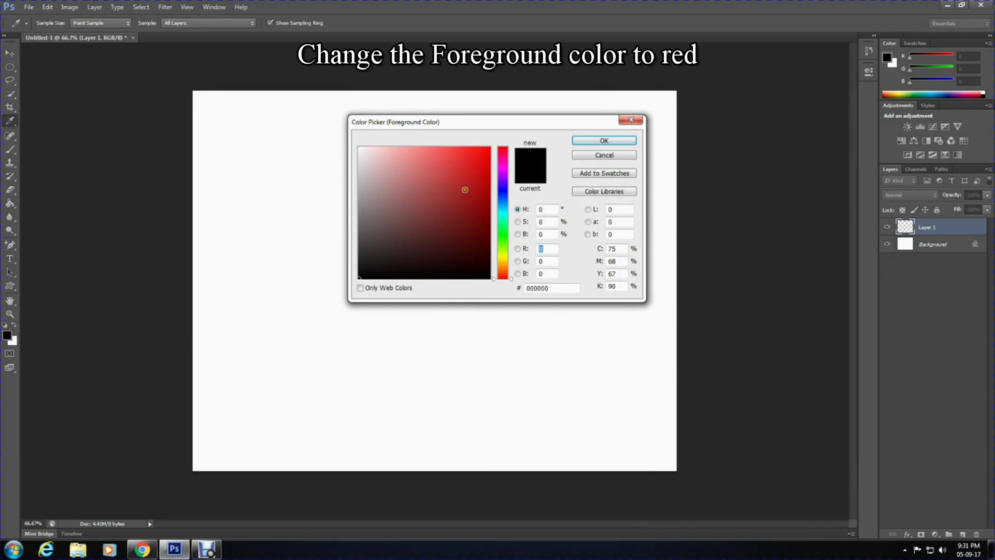
left_click(479, 169)
left_click(483, 163)
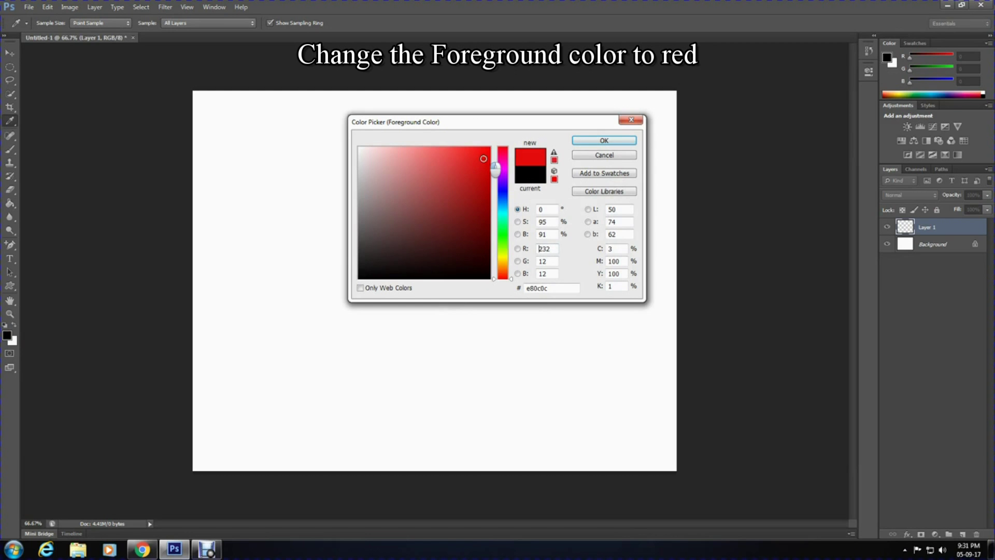
left_click(622, 140)
- Fill Layer 1 entirely with red using the Paint Bucket
key("g")
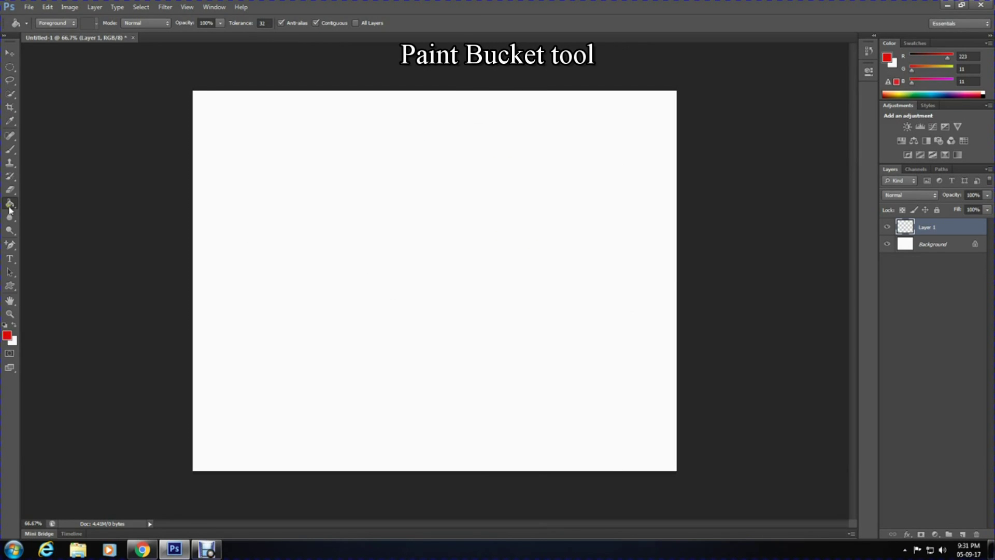
right_click(11, 208)
left_click(60, 212)
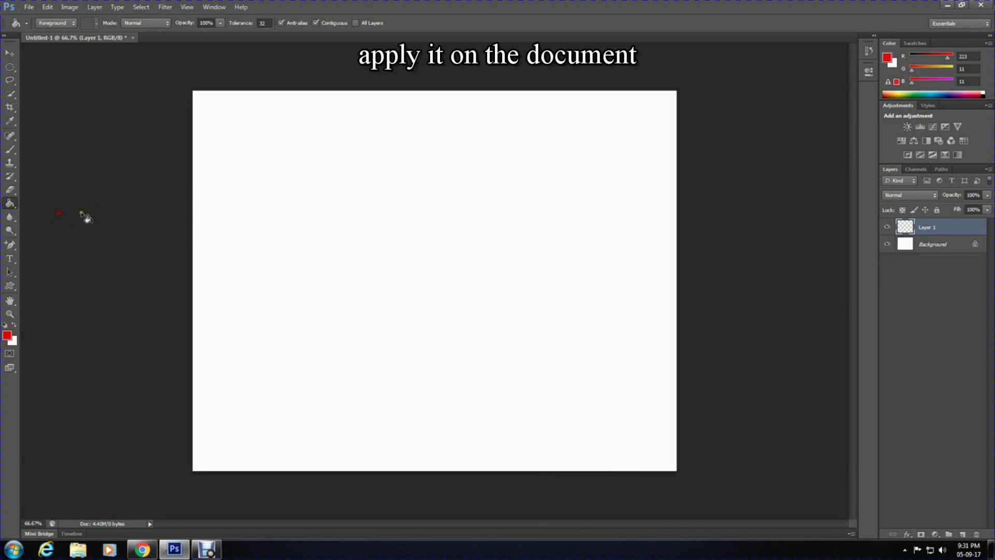
left_click(461, 261)
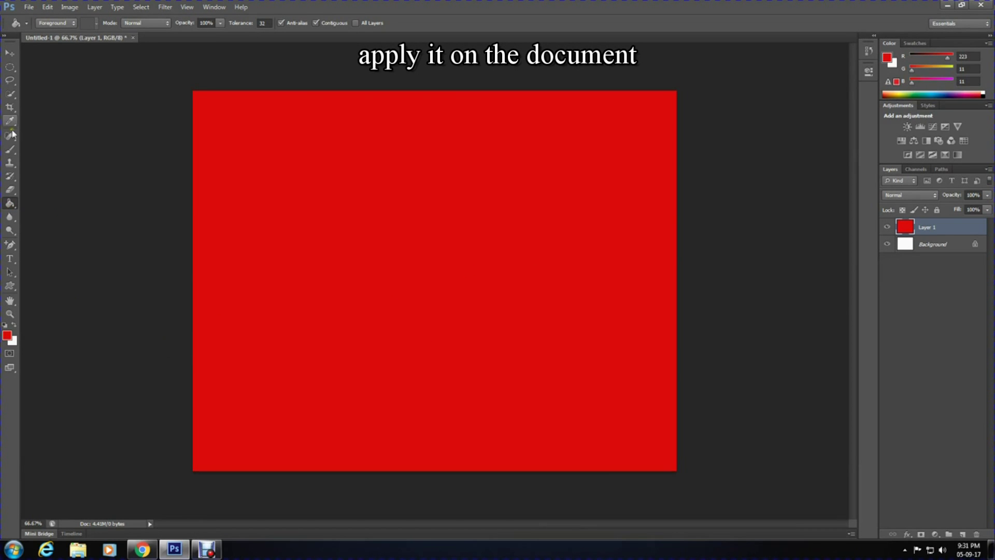
- Draw a circular selection and transform it into a large oval shifted up and left
left_click(10, 67)
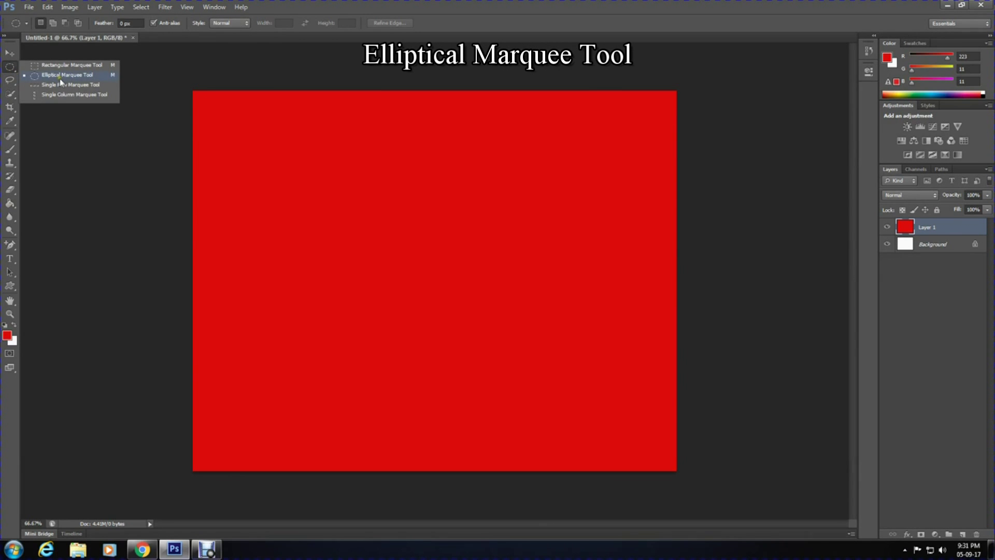
left_click(62, 76)
left_click_drag(289, 116, 612, 460)
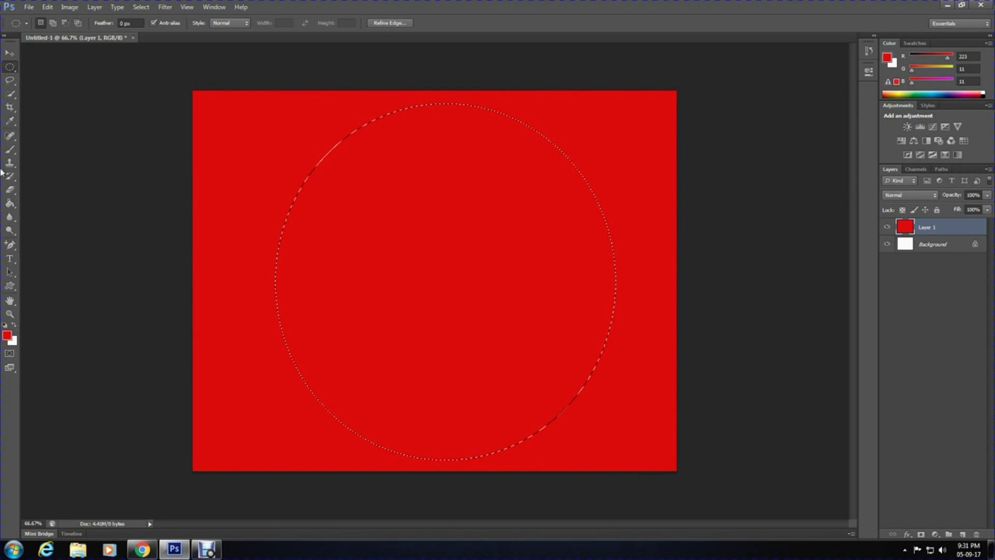
left_click(940, 247)
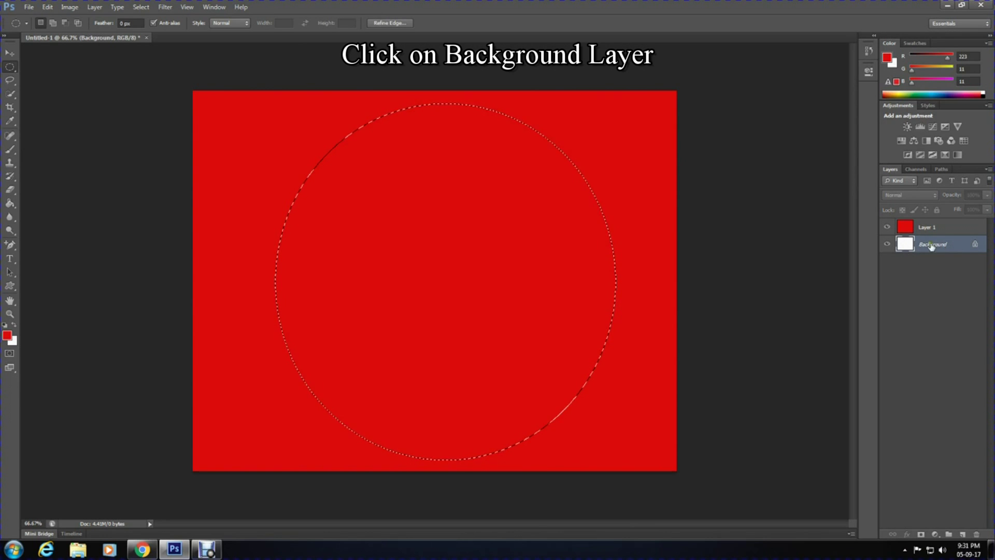
key("ctrl+t")
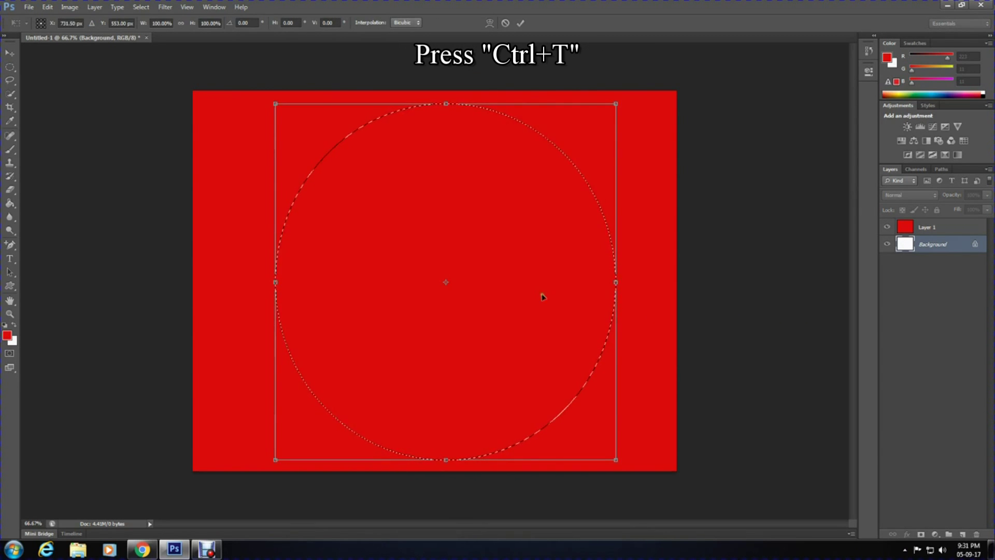
left_click_drag(275, 102, 169, 80)
left_click_drag(427, 214, 398, 214)
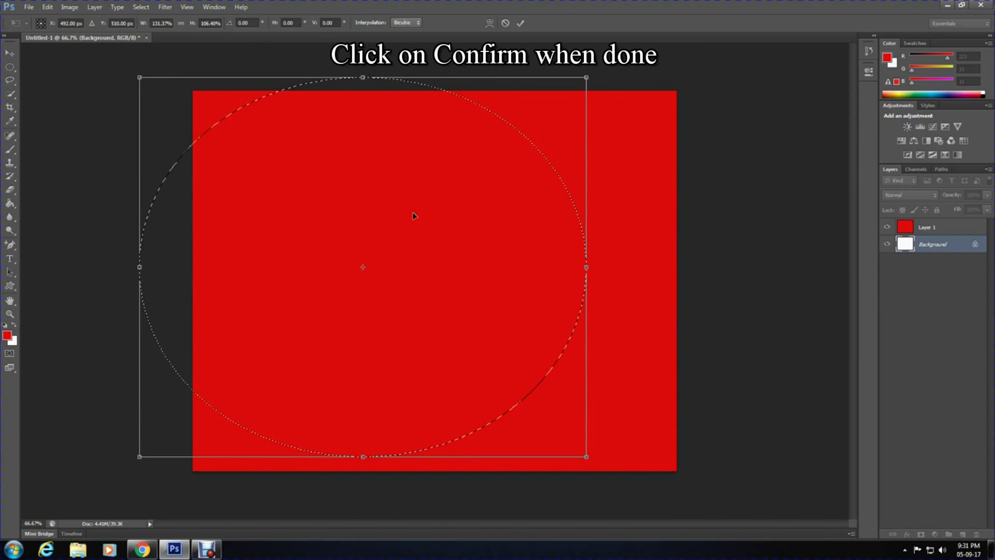
left_click(520, 22)
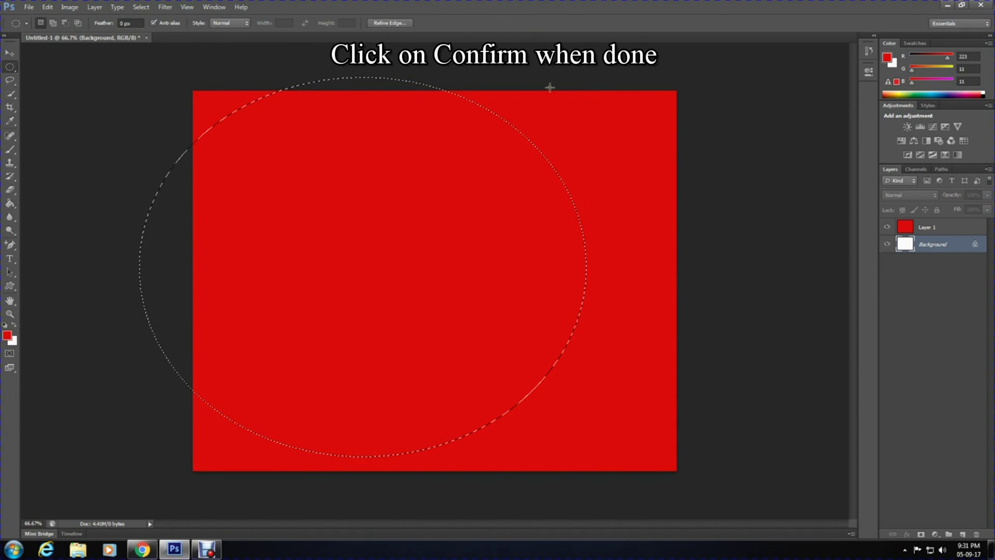
- Delete the red inside the oval on Layer 1 and deselect
left_click(934, 229)
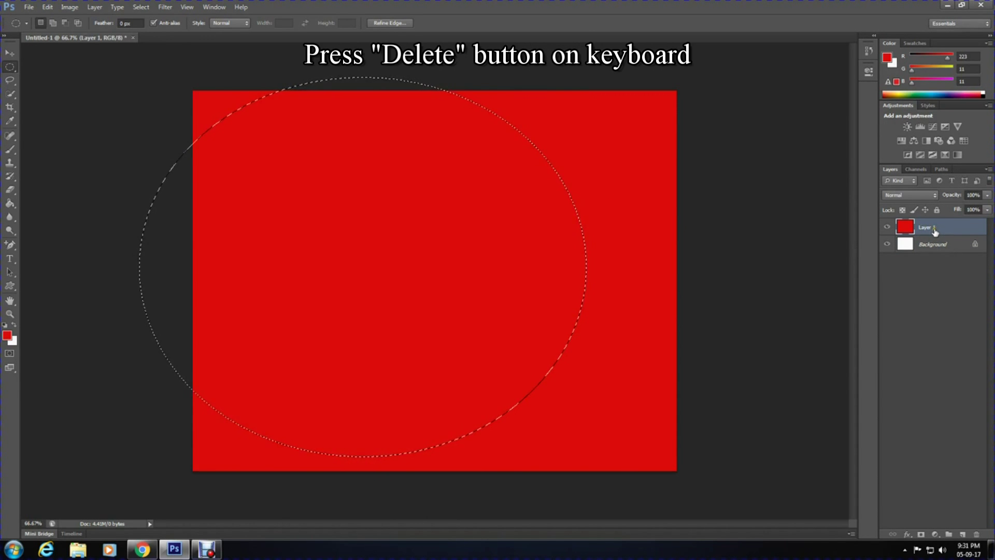
key("Delete")
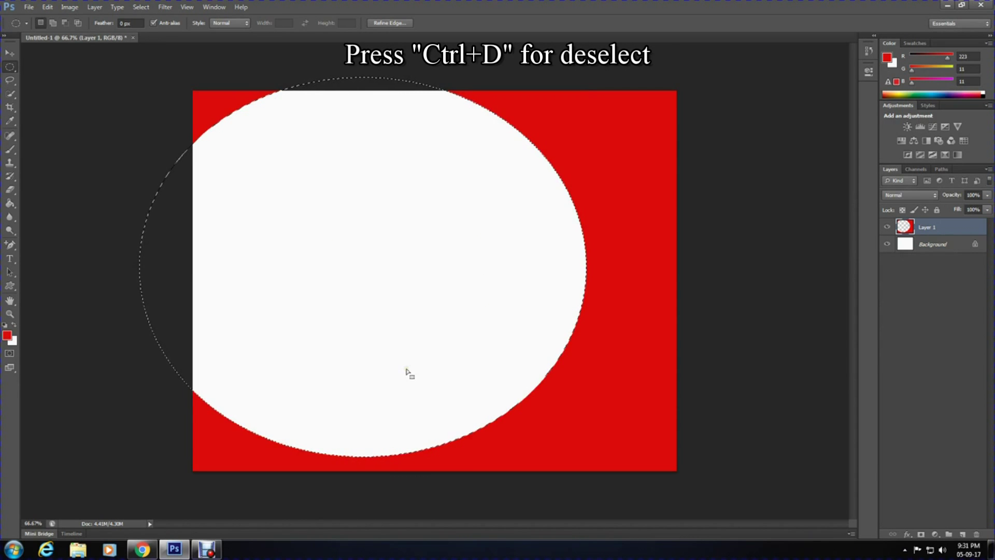
key("ctrl+d")
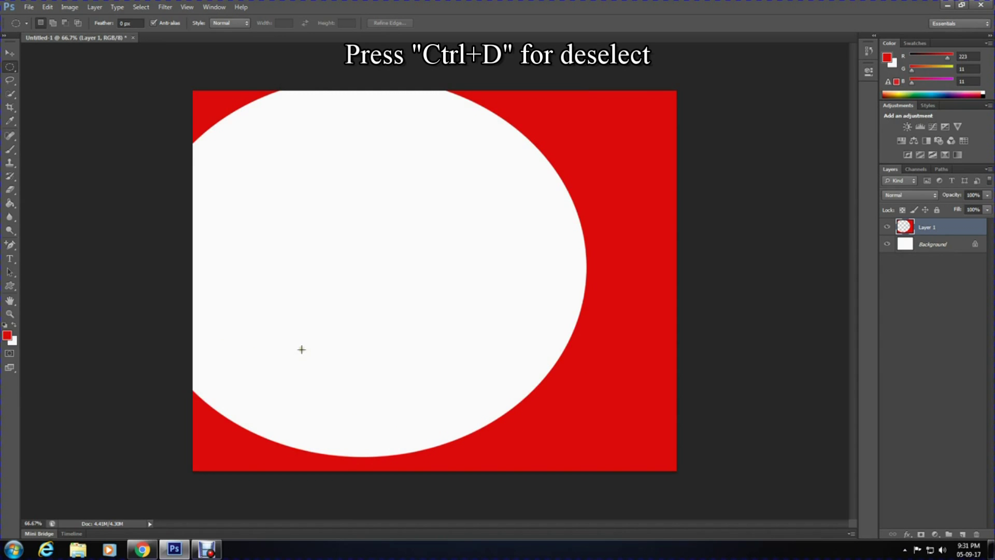
- Add a drop shadow to the red layer with distance about 12
left_click(910, 536)
left_click(926, 530)
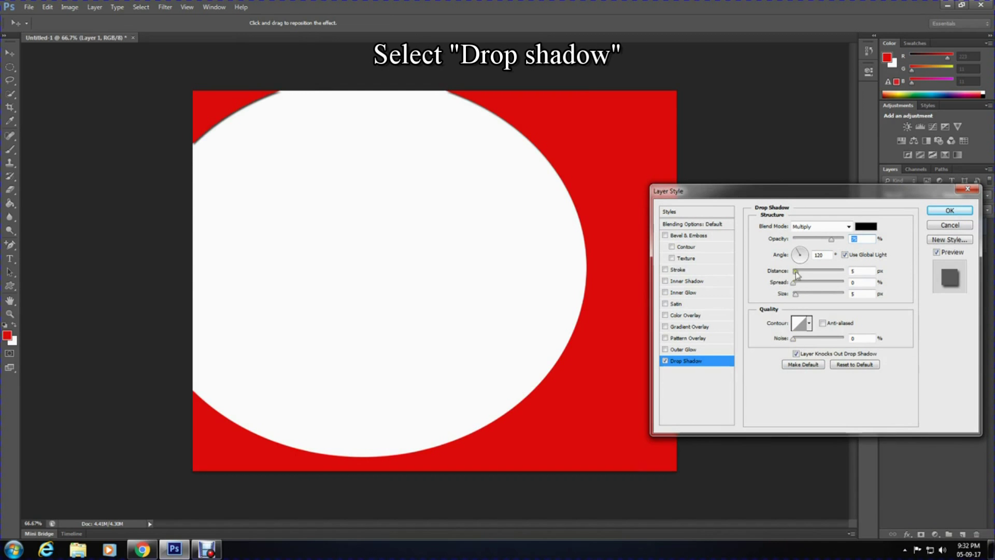
left_click_drag(797, 272, 809, 300)
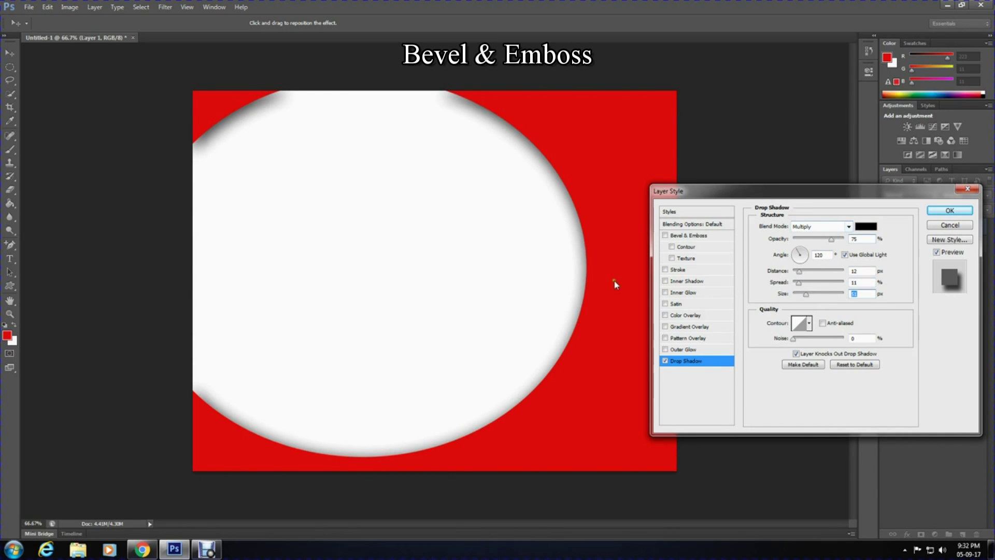
- Add Bevel & Emboss with depth 1000 and size 15, and apply the effects
left_click(682, 238)
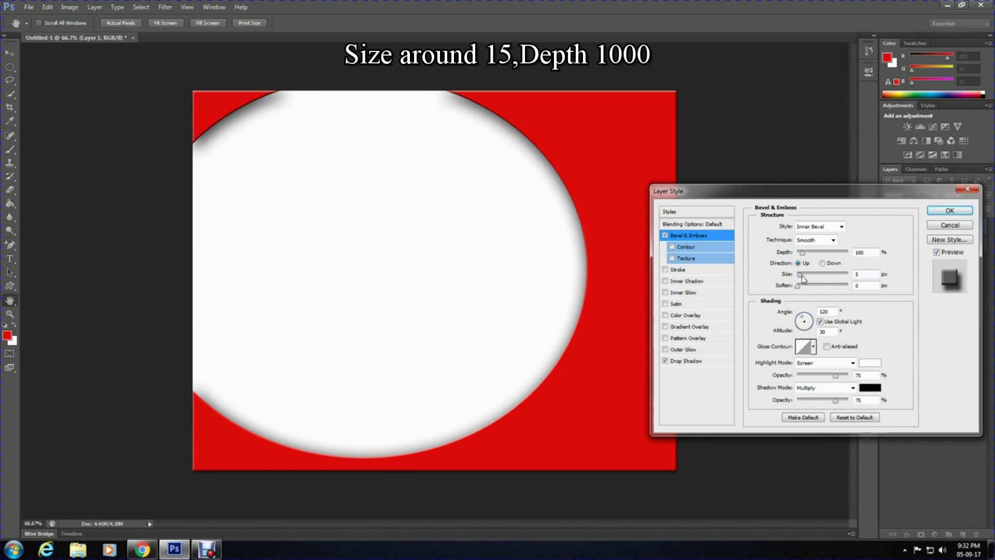
left_click_drag(802, 279, 893, 264)
key("Tab")
type("15")
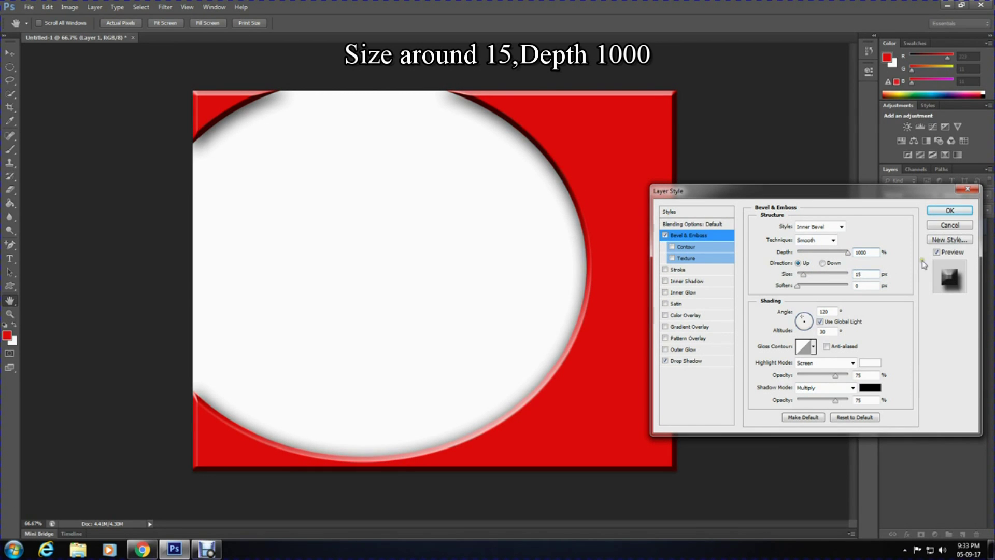
left_click(950, 211)
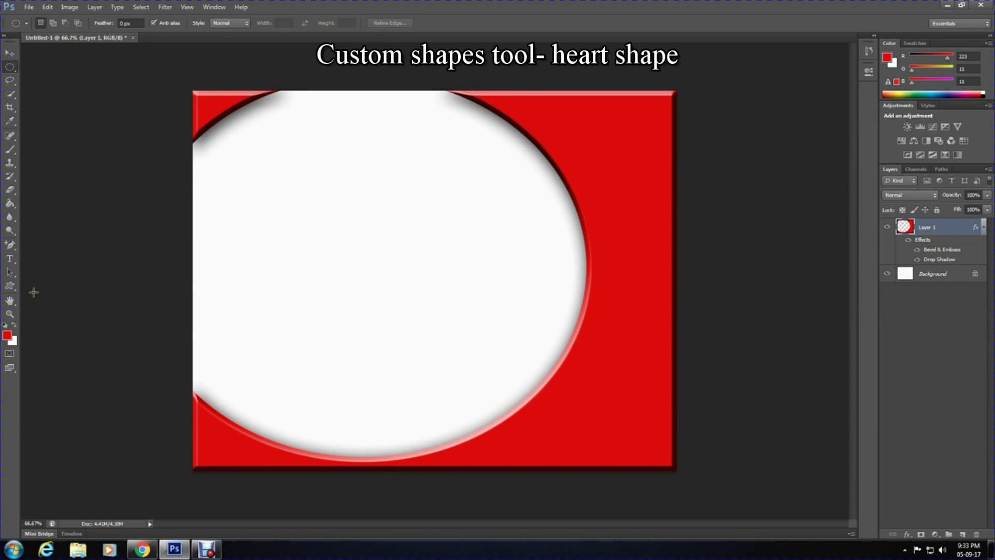
- Draw a red heart custom shape, about 617 × 538 px, inside the white oval
left_click(10, 285)
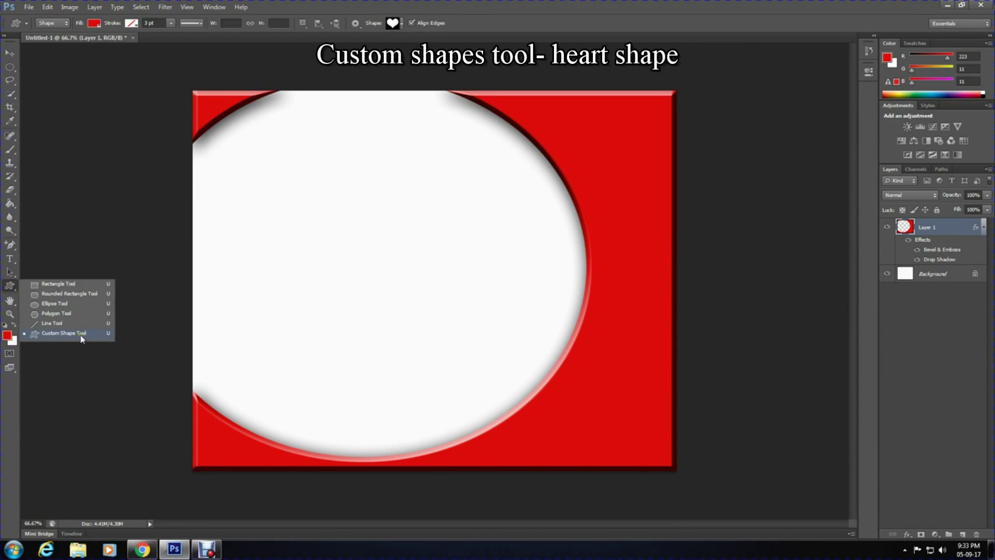
left_click(81, 338)
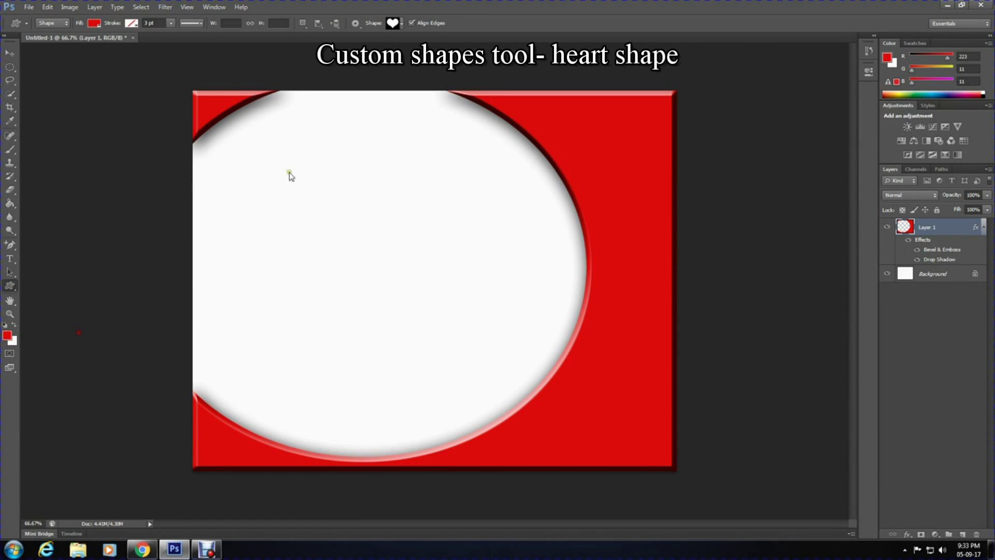
left_click(400, 28)
double_click(414, 76)
left_click_drag(315, 190, 527, 375)
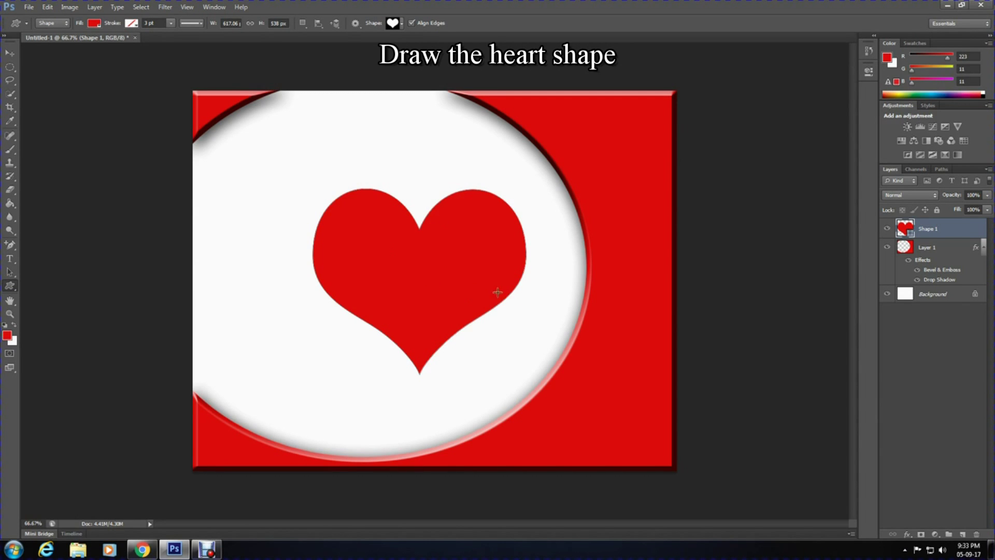
- Add a large, soft drop shadow to the heart
left_click(907, 534)
left_click(920, 527)
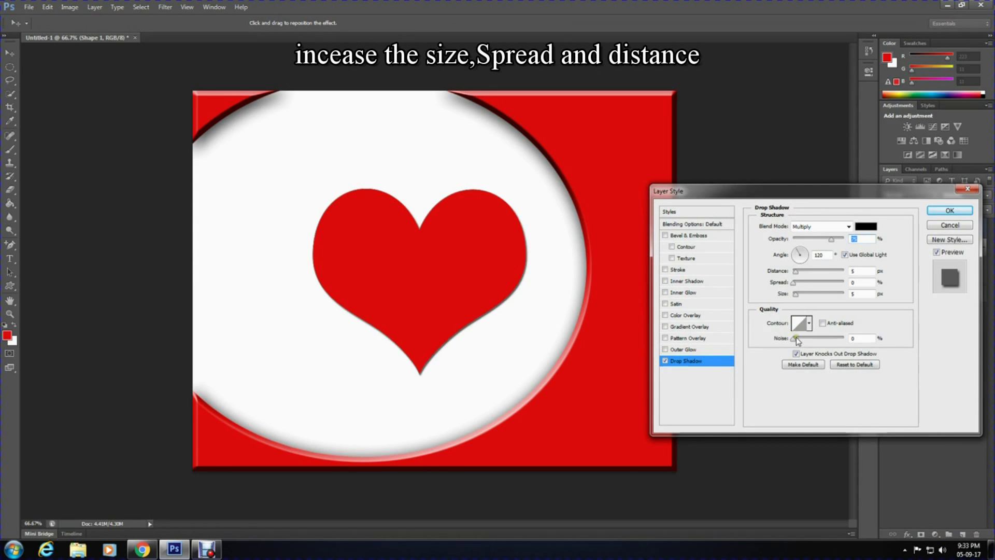
left_click_drag(795, 294, 811, 272)
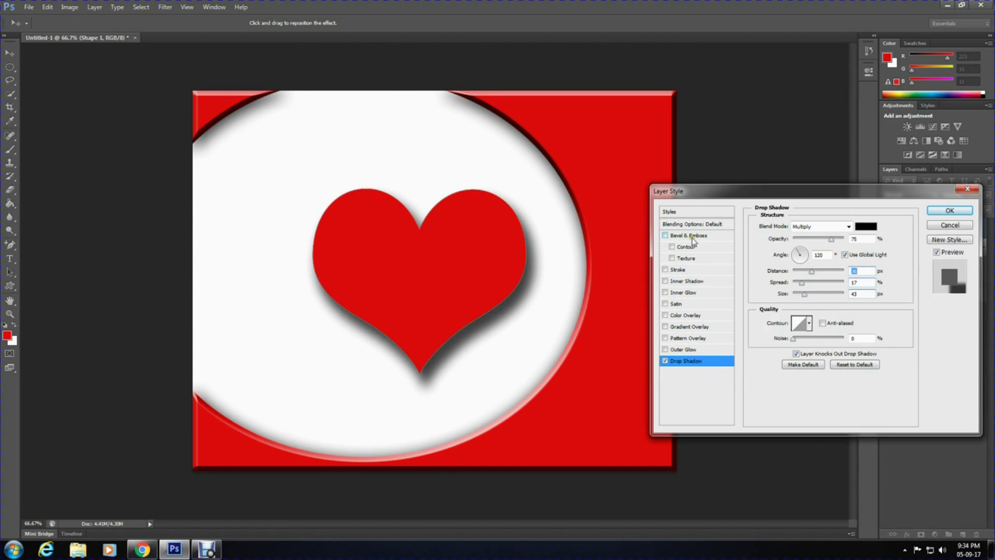
- Add a thicker outside stroke to the heart in colour f90101
left_click(683, 270)
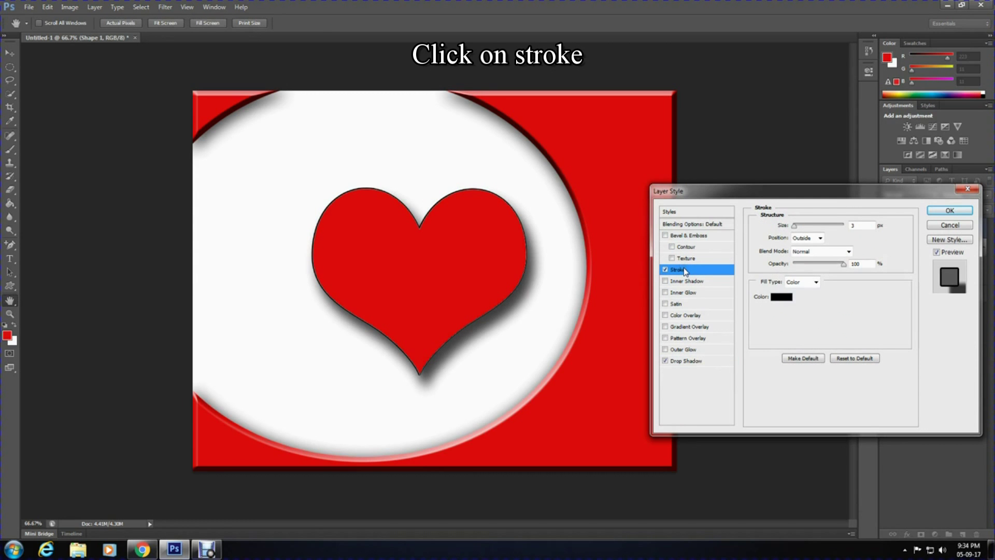
left_click(781, 296)
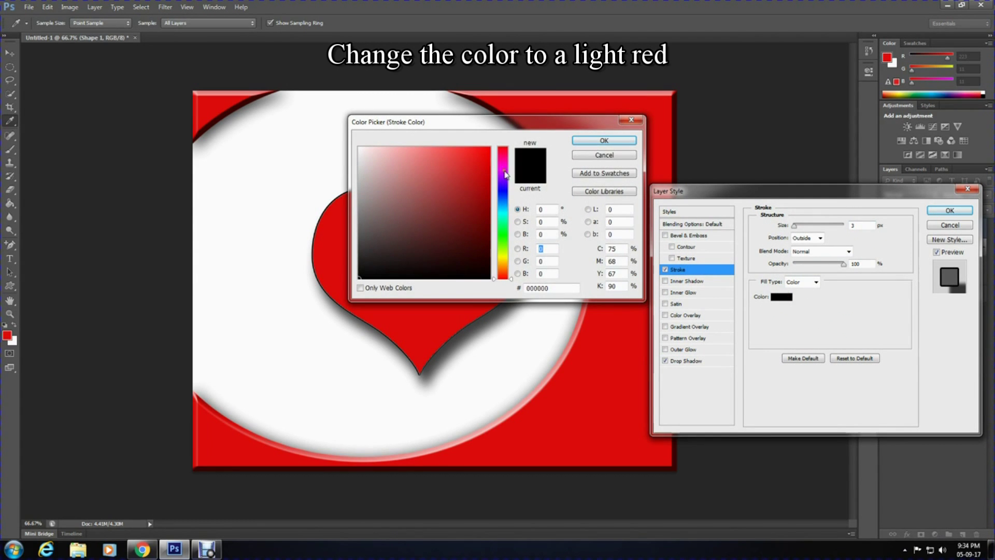
left_click(489, 150)
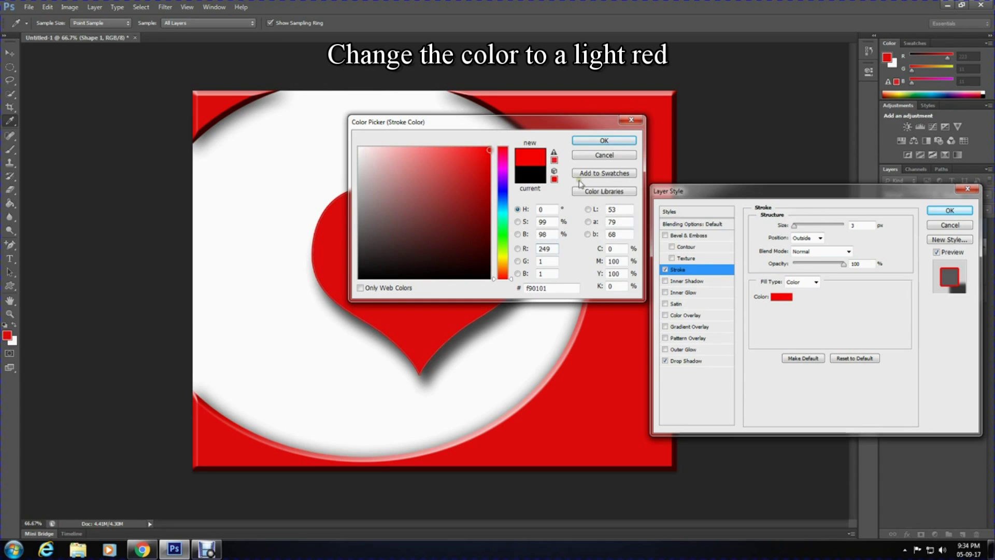
left_click(604, 140)
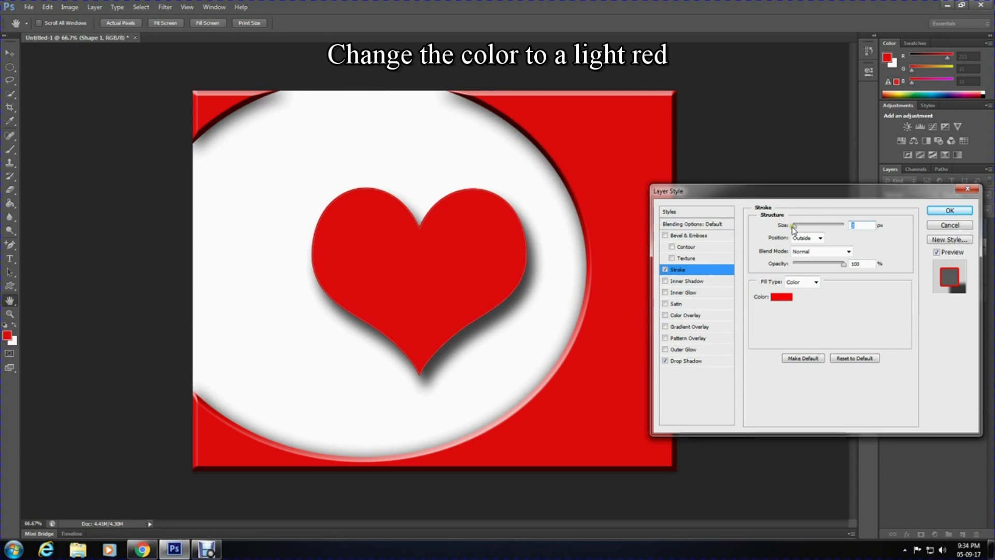
left_click_drag(791, 226, 796, 226)
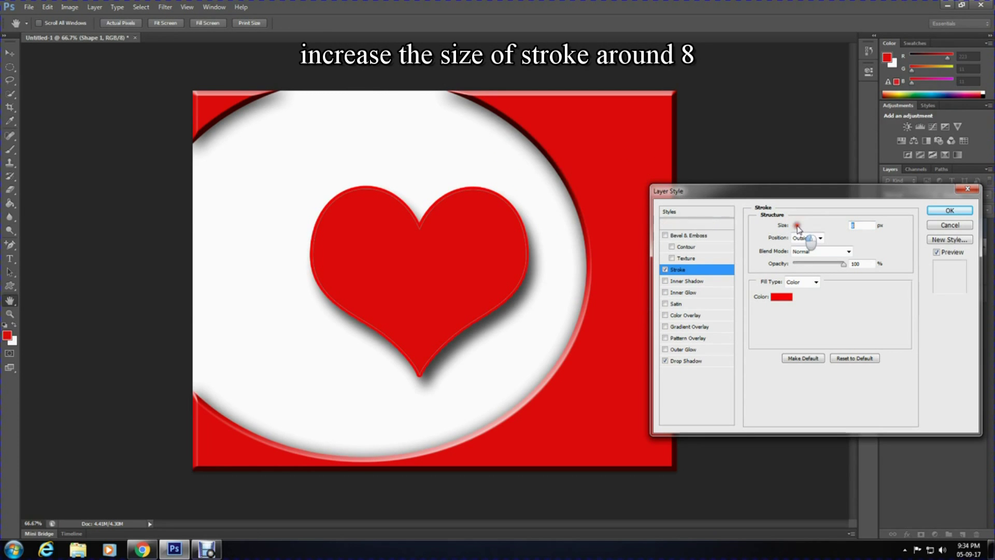
- Give the heart a size-128 Bevel & Emboss with Direction Down, then duplicate it as Shape 1 copy
left_click(696, 236)
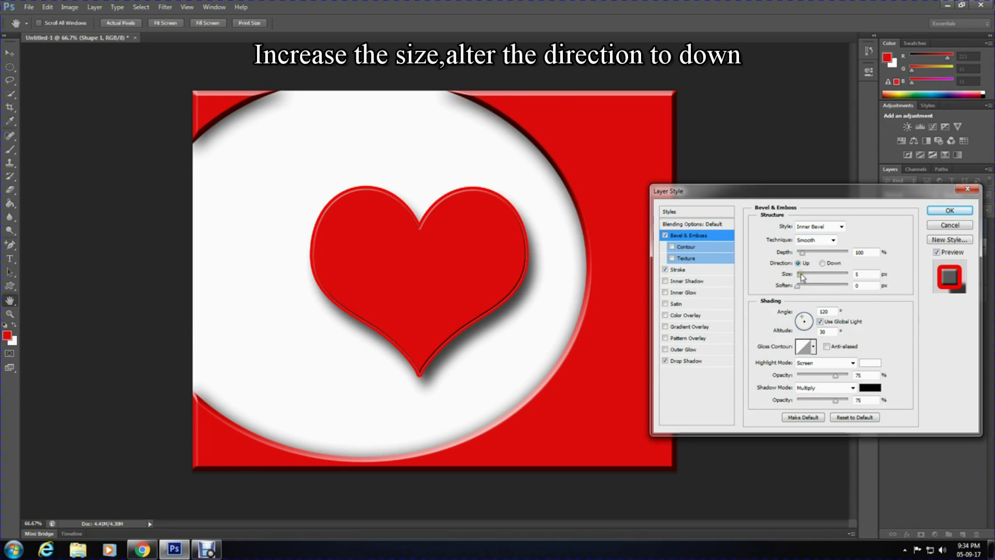
left_click_drag(801, 277, 825, 277)
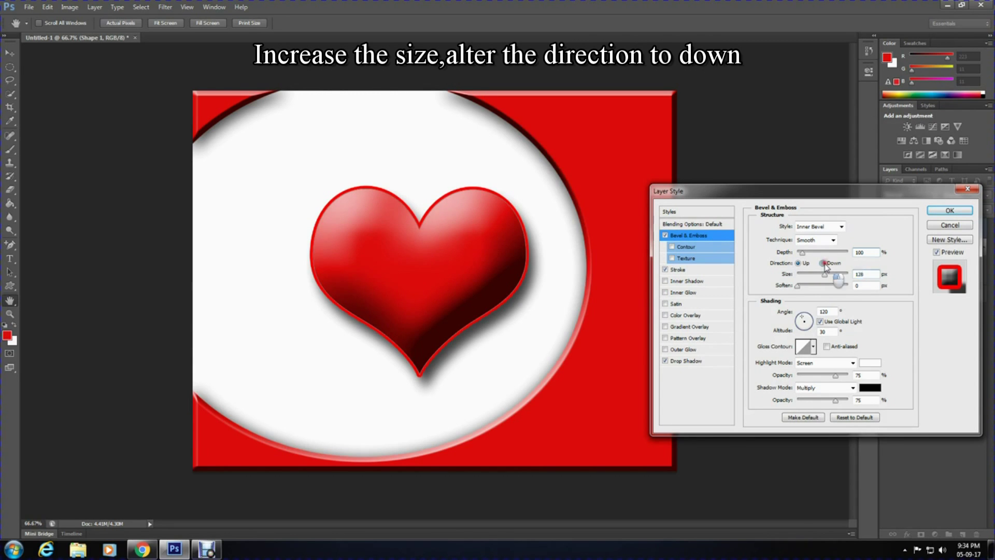
left_click(823, 263)
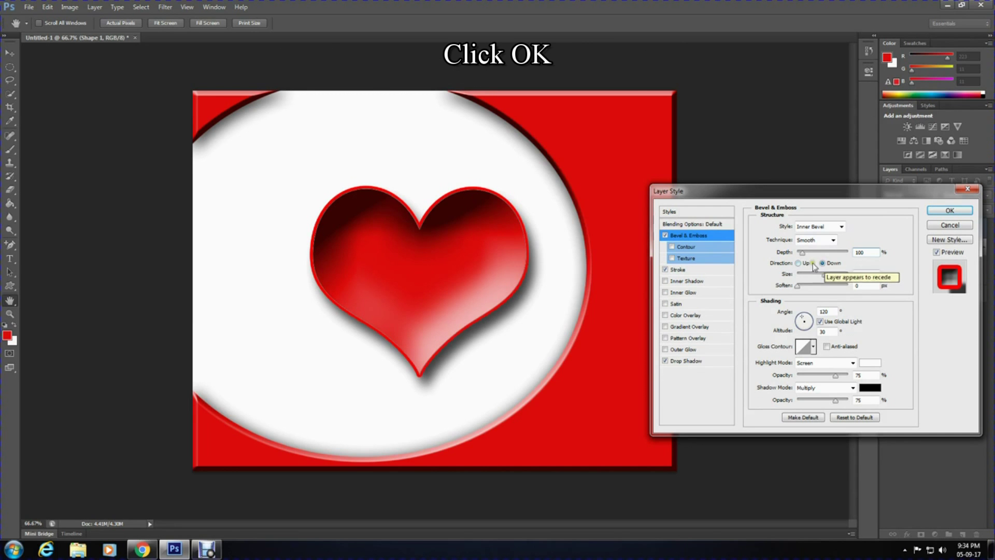
left_click(947, 210)
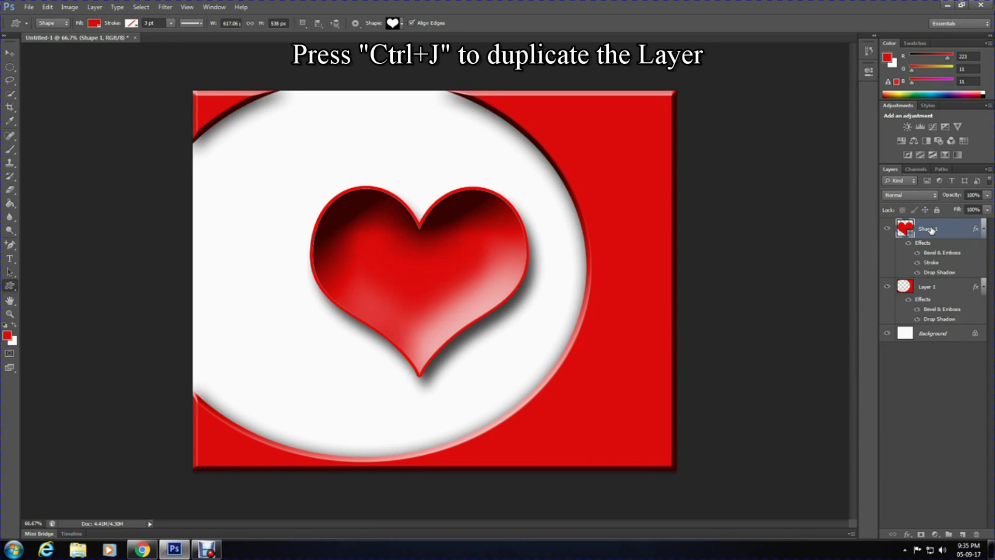
key("ctrl+j")
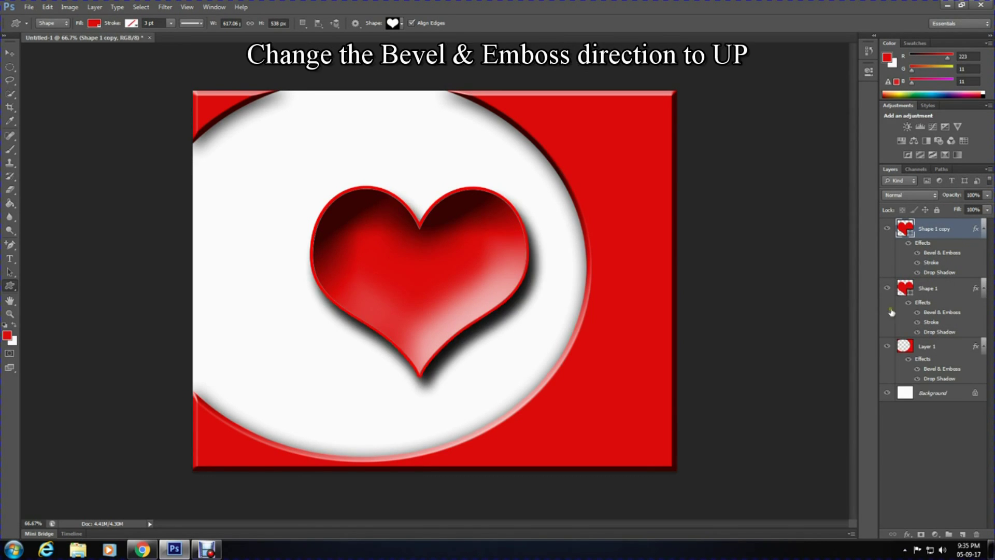
- Switch the Bevel & Emboss direction on Shape 1 copy to Up
double_click(937, 253)
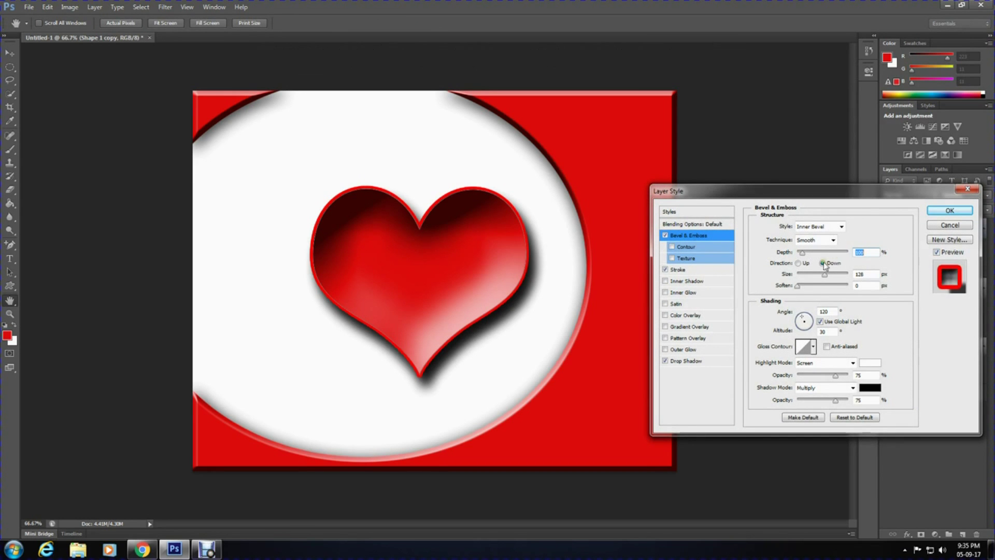
left_click(798, 263)
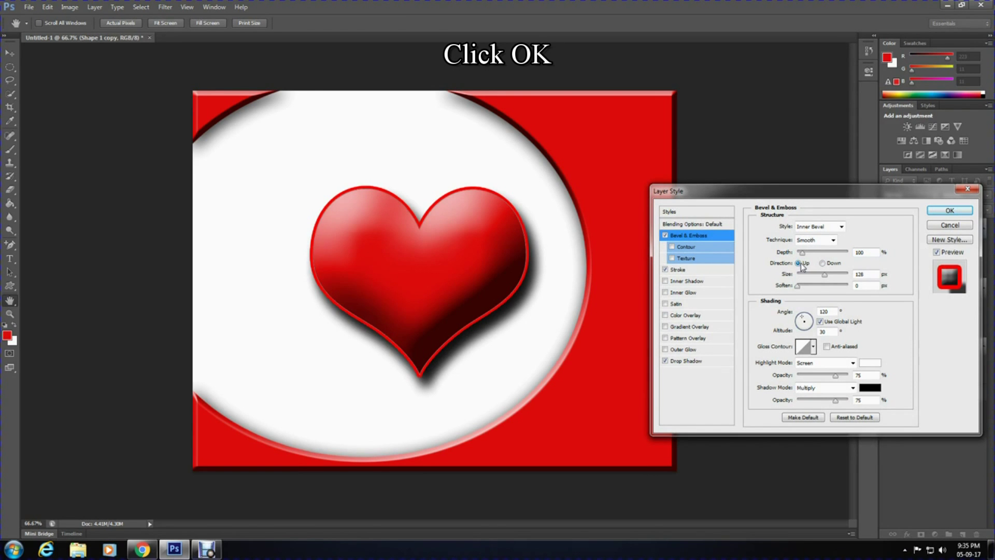
left_click(950, 210)
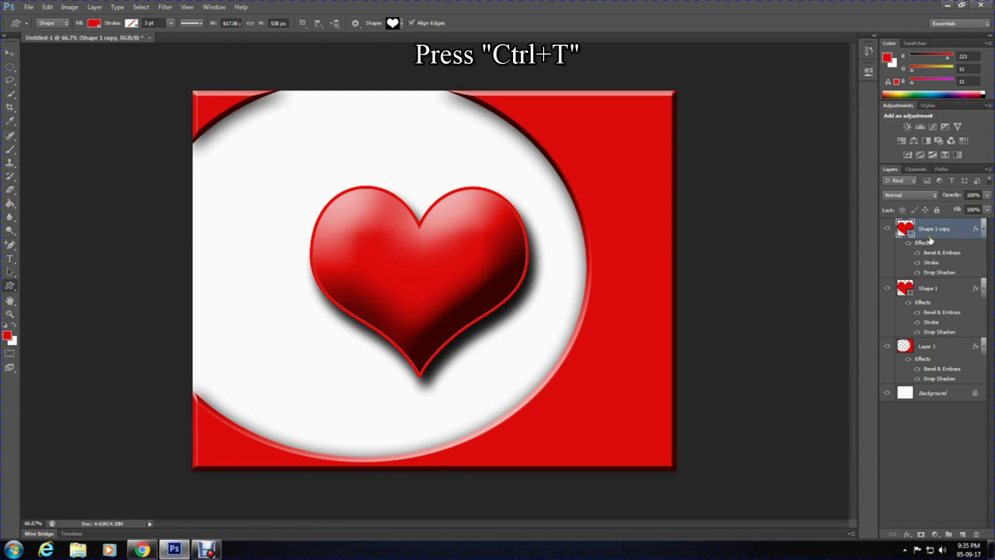
- Shrink the heart copy to about 96.65% height and merge it with Shape 1
key("ctrl+t")
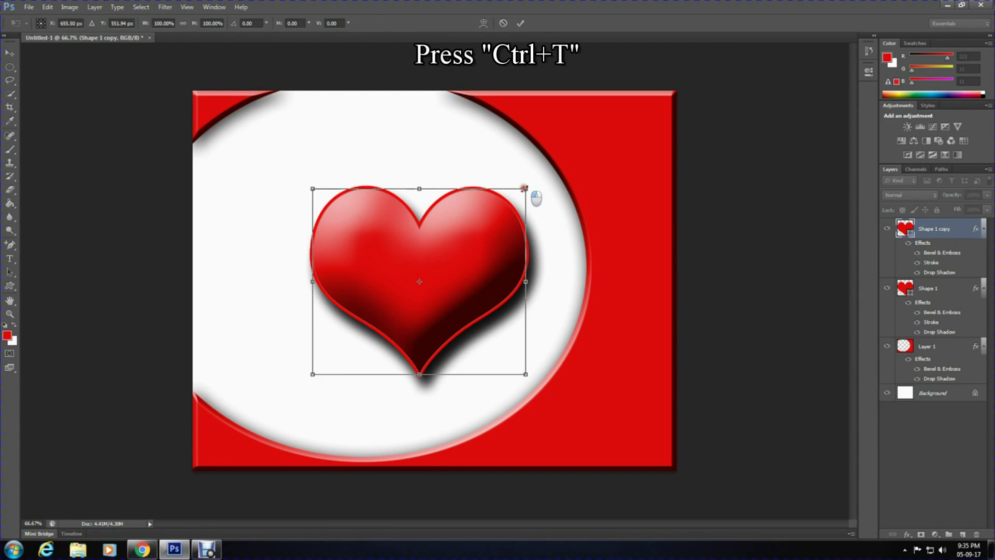
left_click_drag(524, 187, 524, 192)
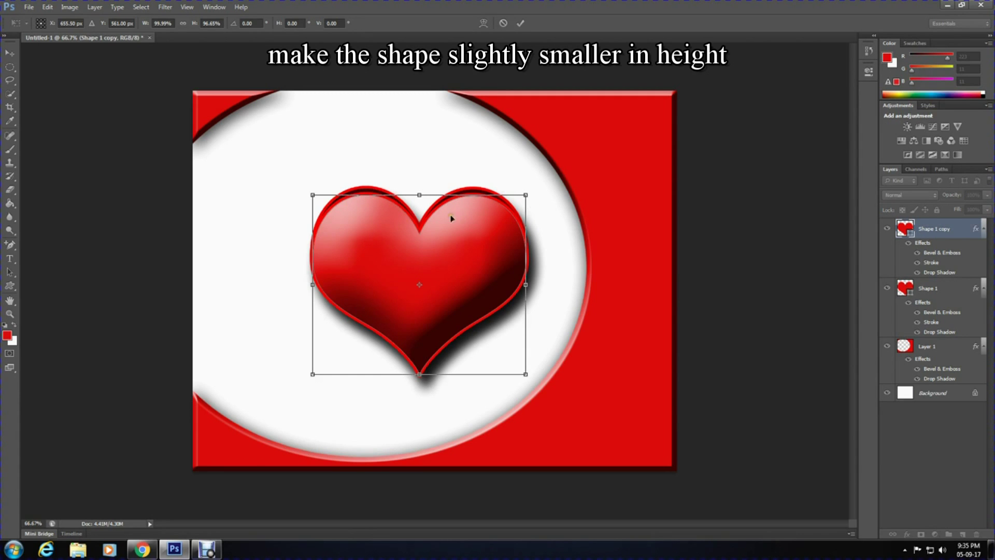
left_click(521, 23)
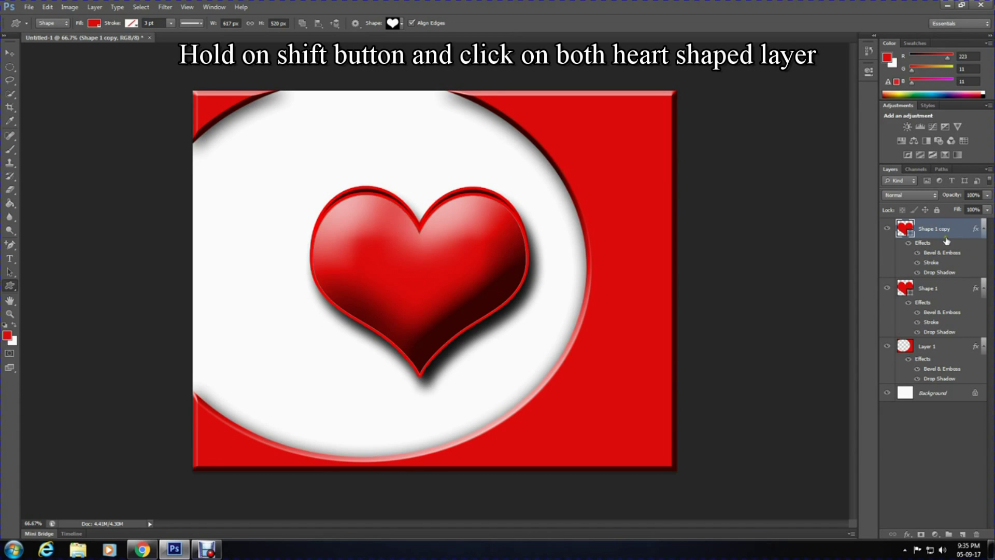
left_click(936, 292, "shift")
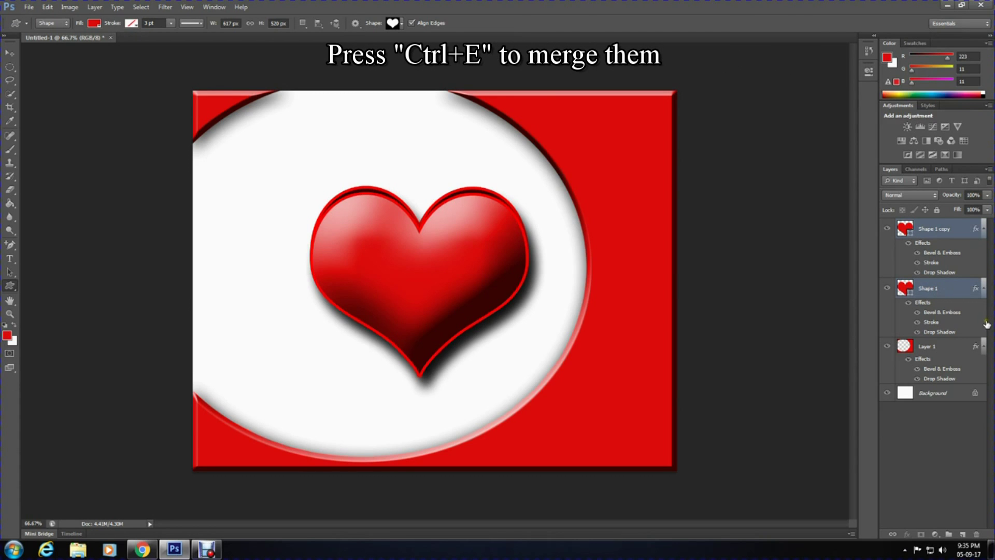
key("ctrl+e")
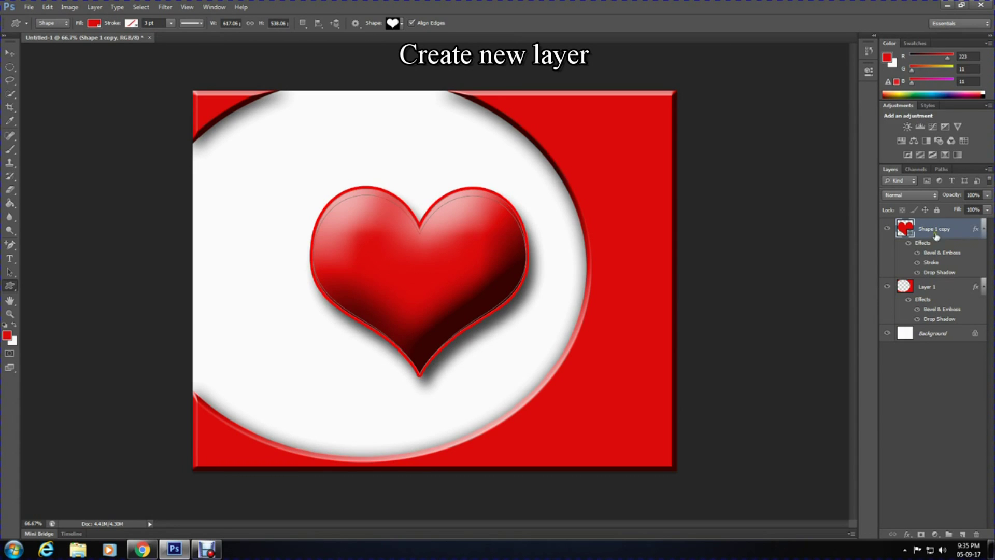
- Add a new Layer 2 and draw an oval selection over the heart's upper-left lobe
left_click(962, 534)
left_click(10, 67)
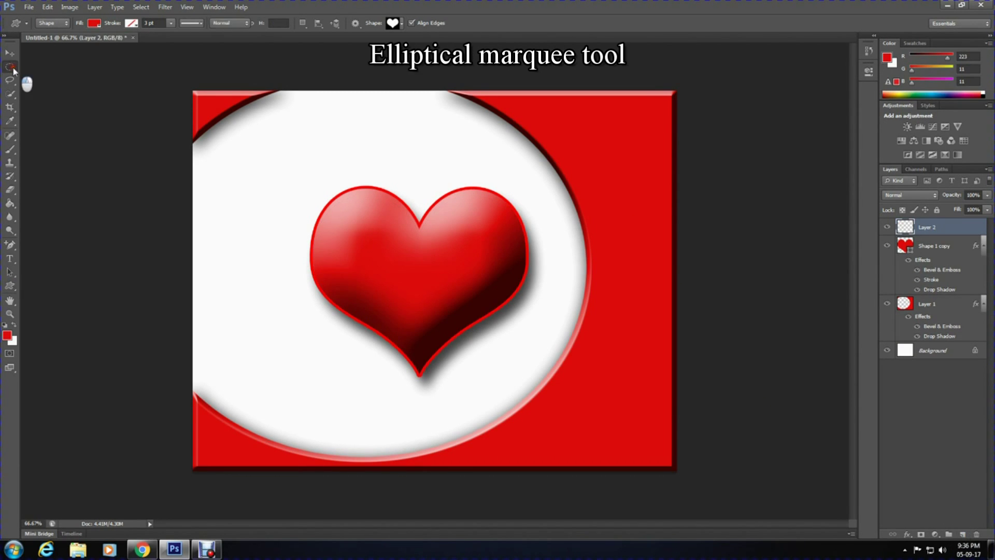
left_click(57, 76)
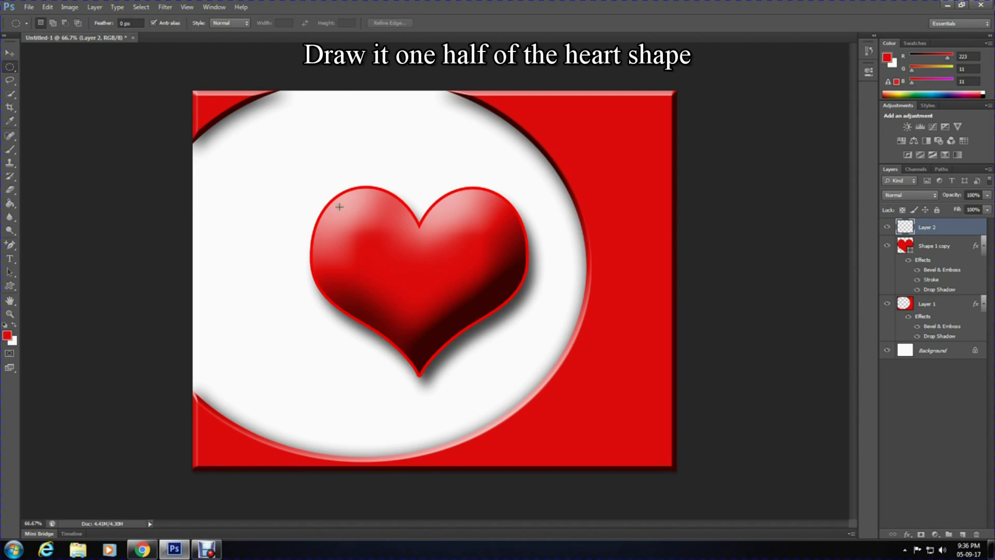
left_click_drag(338, 208, 415, 303)
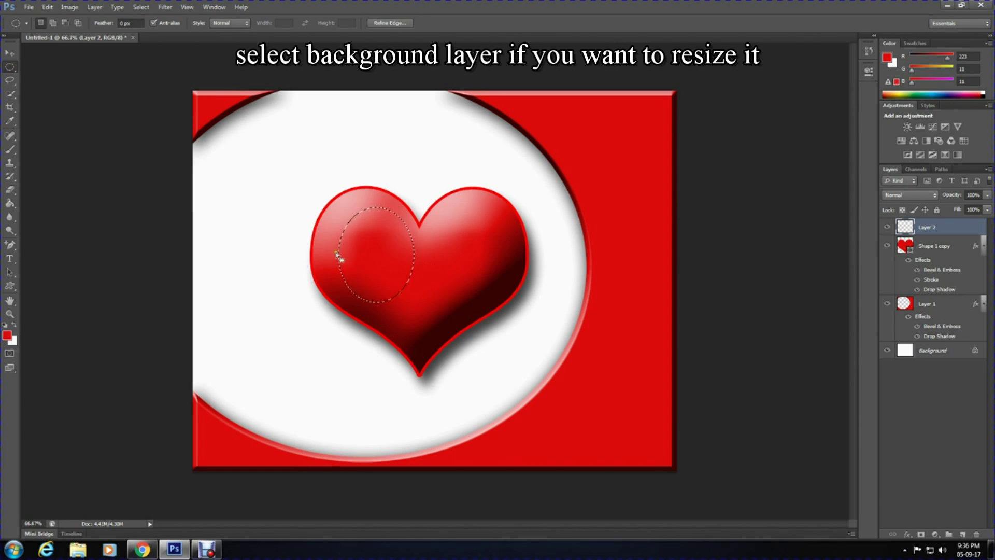
- Transform the oval selection slightly wider to the left and taller
left_click(927, 355)
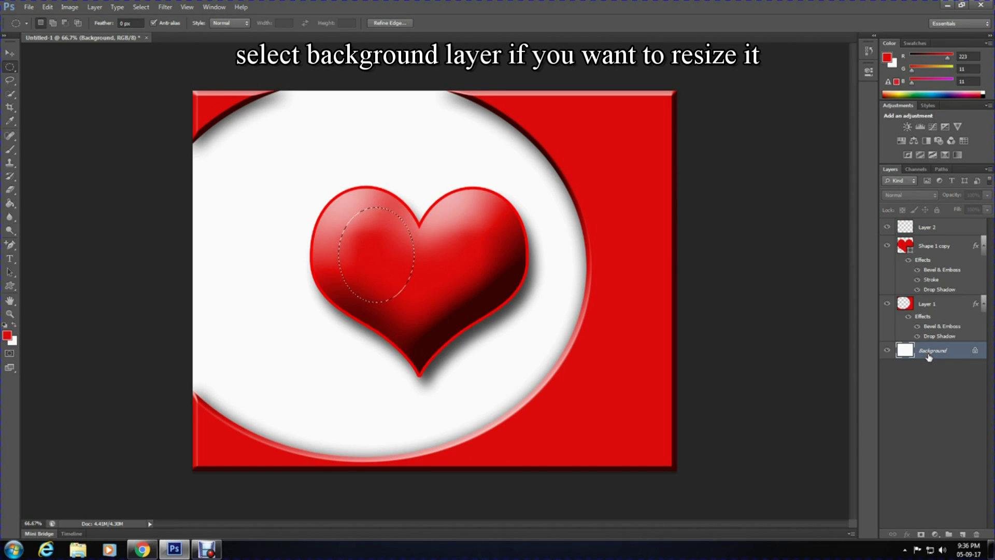
key("ctrl+t")
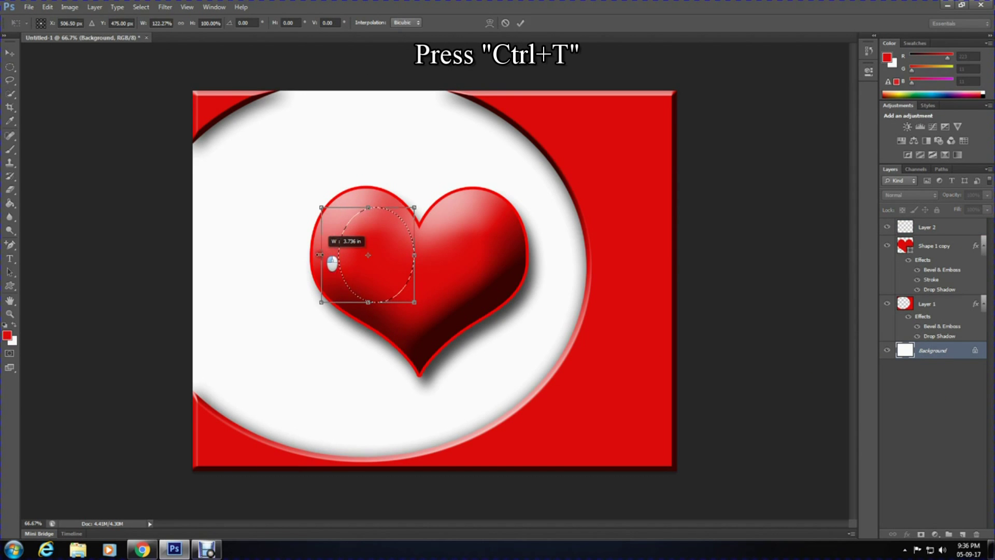
left_click_drag(320, 255, 318, 254)
left_click_drag(368, 304, 368, 308)
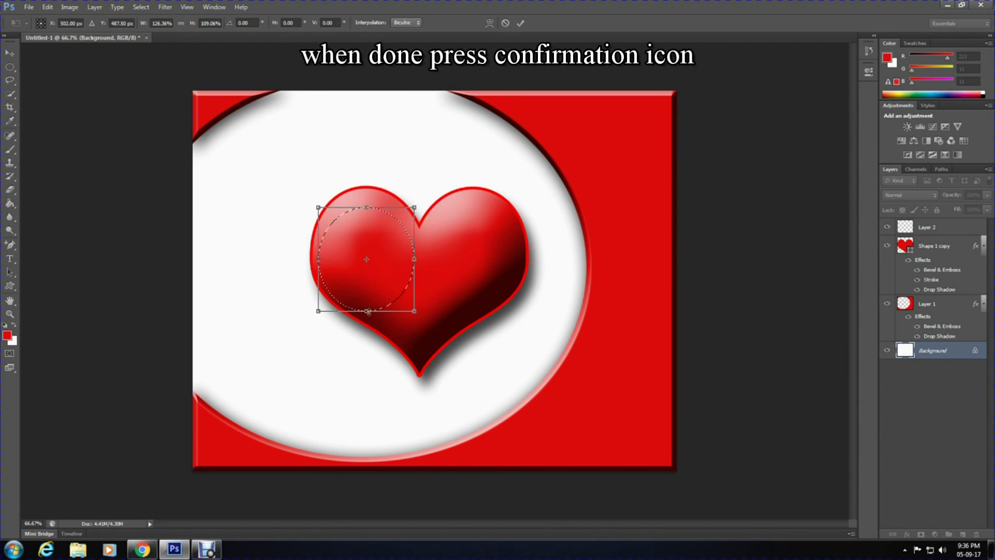
left_click(521, 23)
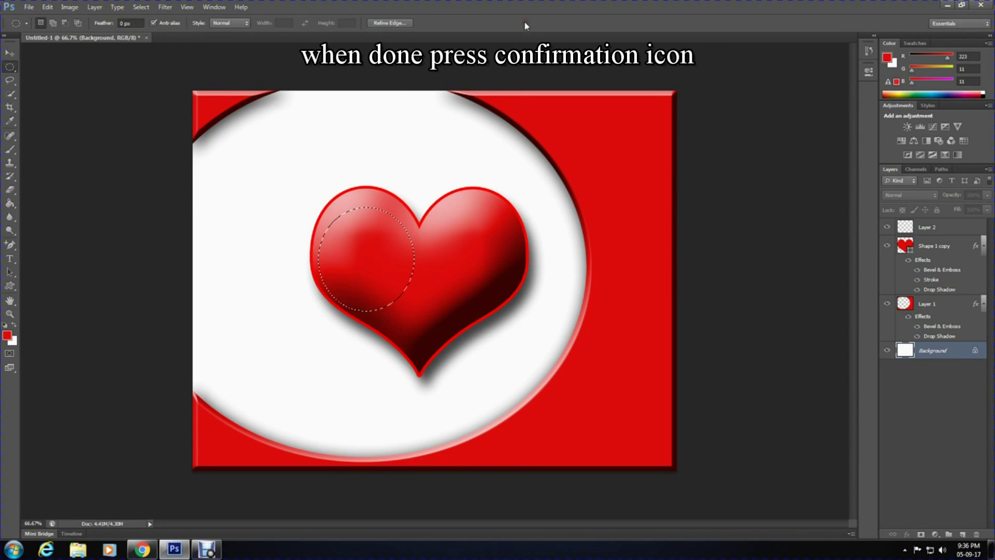
- Paint red inside the oval selection on Layer 2 with a 400 px brush
left_click(933, 228)
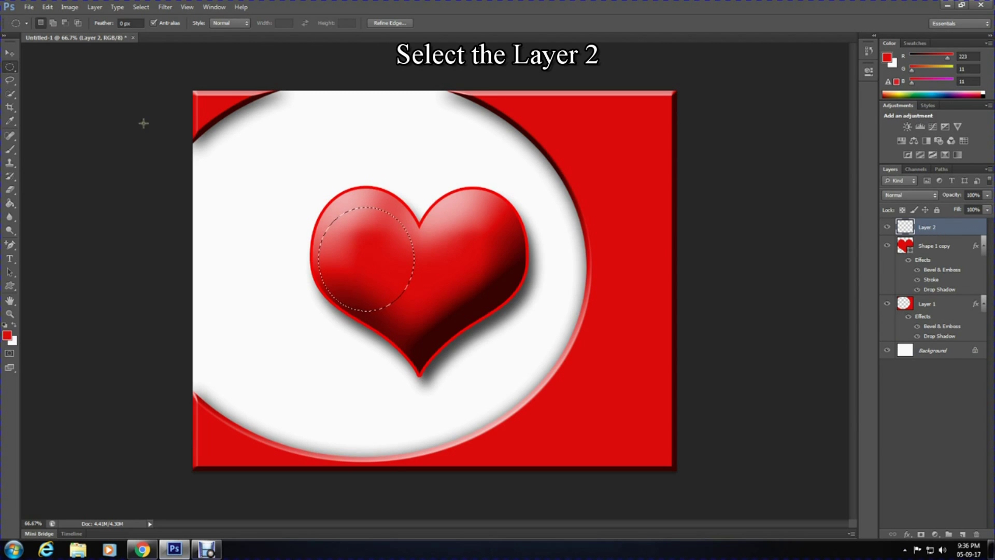
left_click(15, 151)
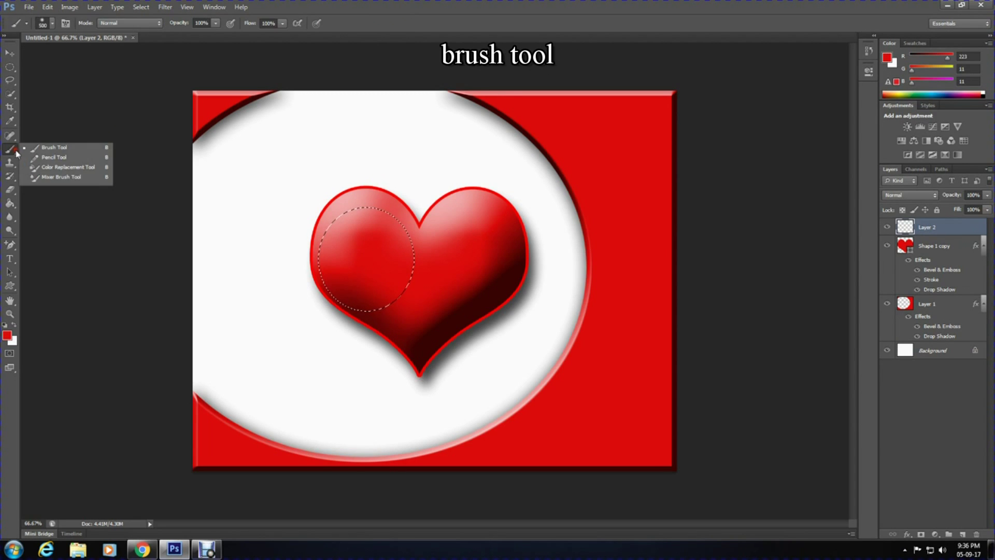
left_click(53, 149)
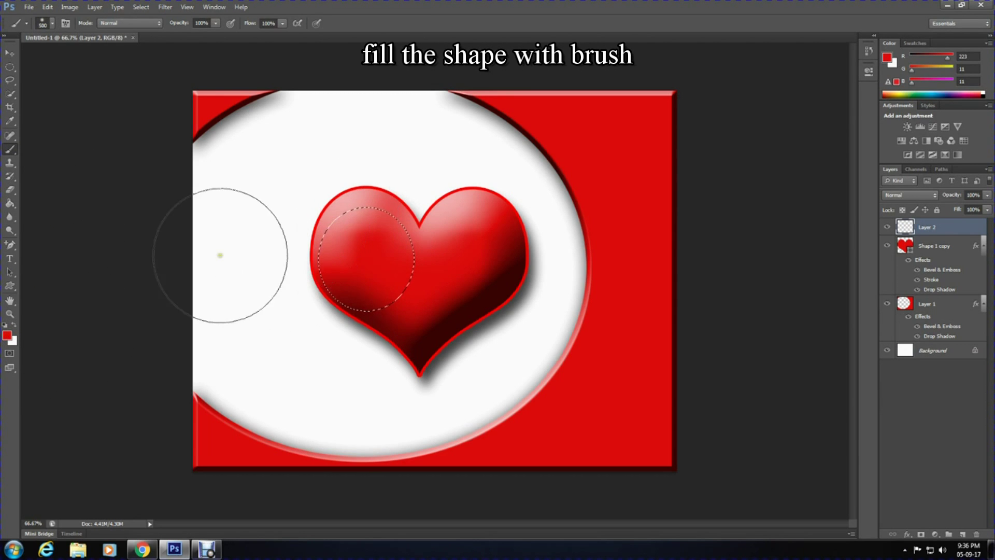
key("bracketleft")
key("bracketleft")
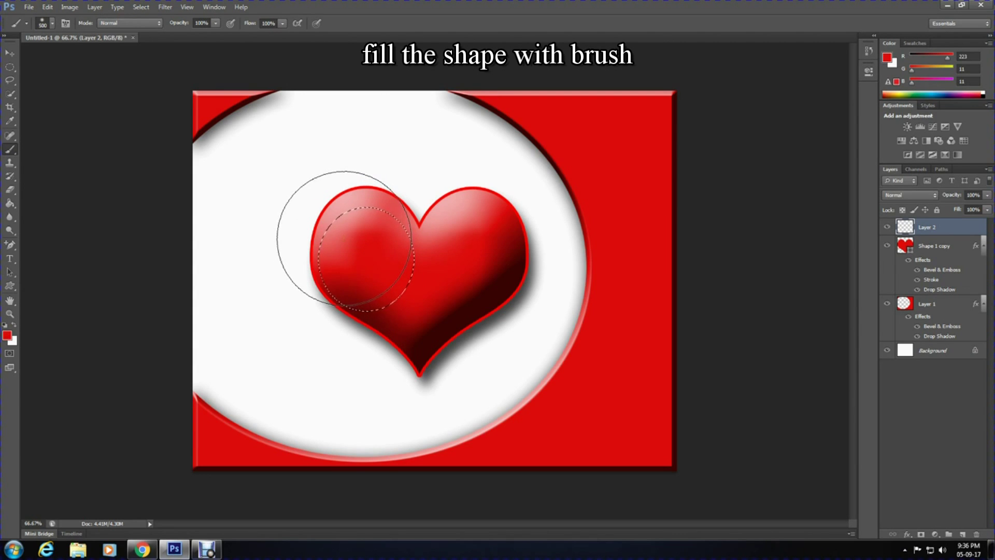
key("bracketright")
mouse_move(353, 241)
left_mouse_down()
mouse_move(345, 233)
mouse_move(369, 234)
left_mouse_up()
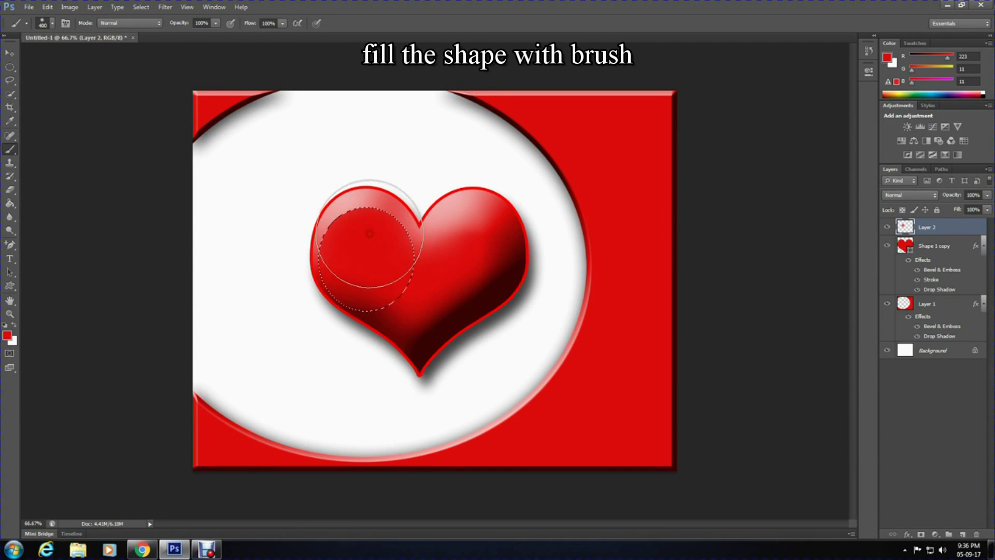
- Shift the selection down-right, delete its contents to leave a crescent, and deselect
left_click(9, 68)
left_click_drag(9, 71, 42, 75)
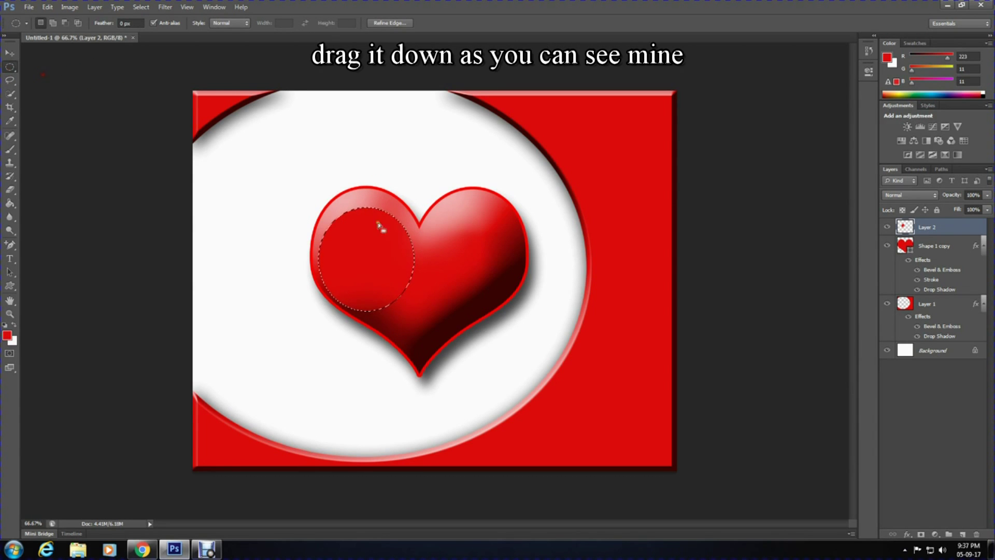
left_click_drag(375, 238, 382, 257)
key("Delete")
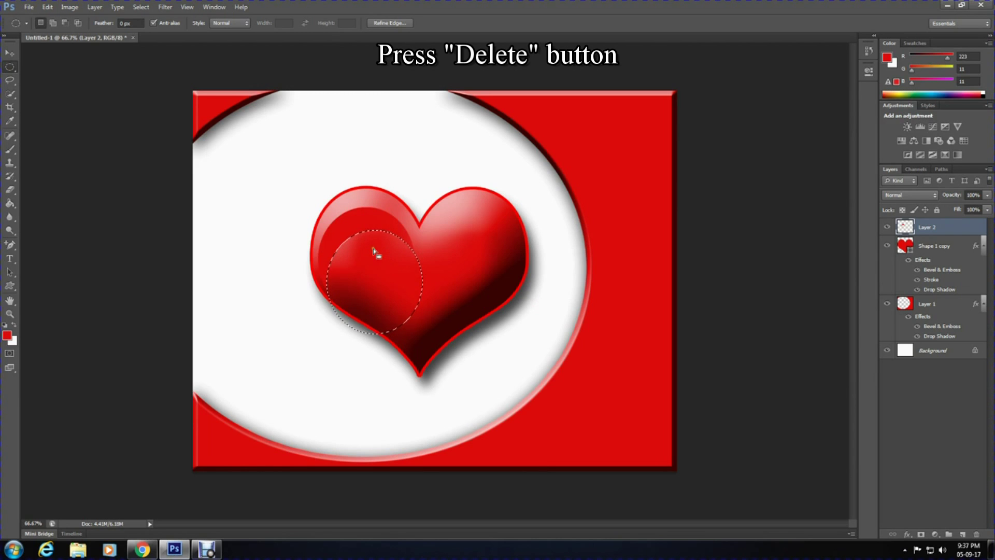
key("ctrl+d")
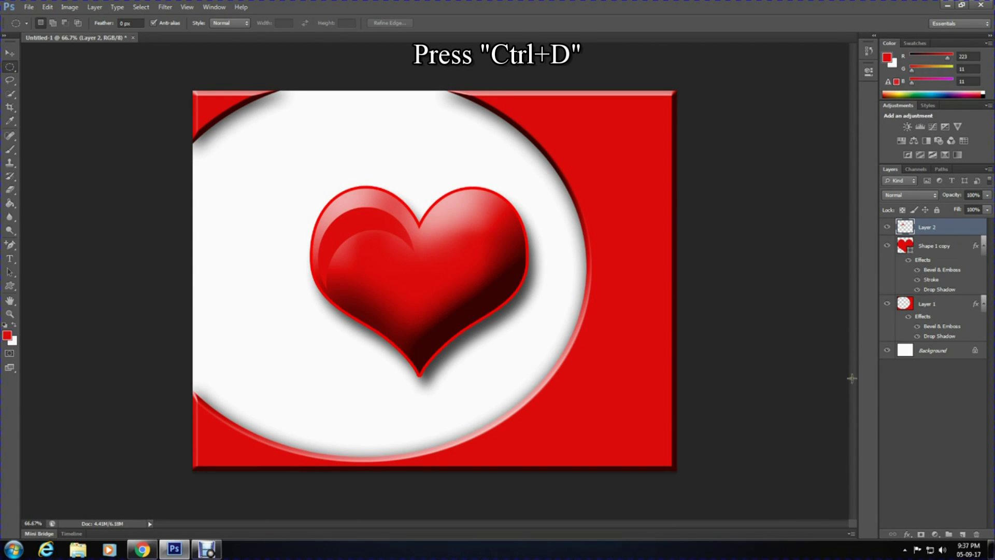
- Add an empty Layer 3 and draw an elliptical selection over the heart's right side
left_click(961, 535)
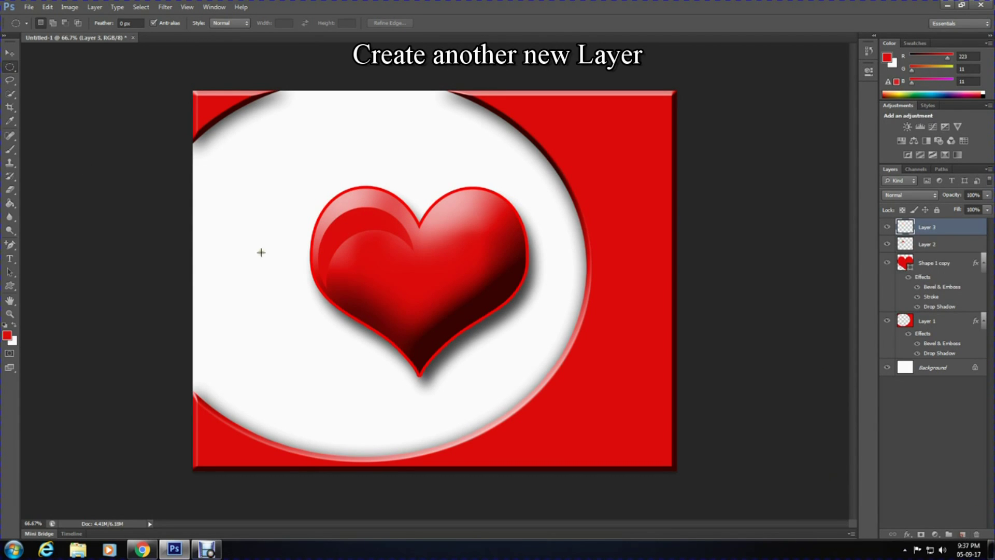
right_click(10, 67)
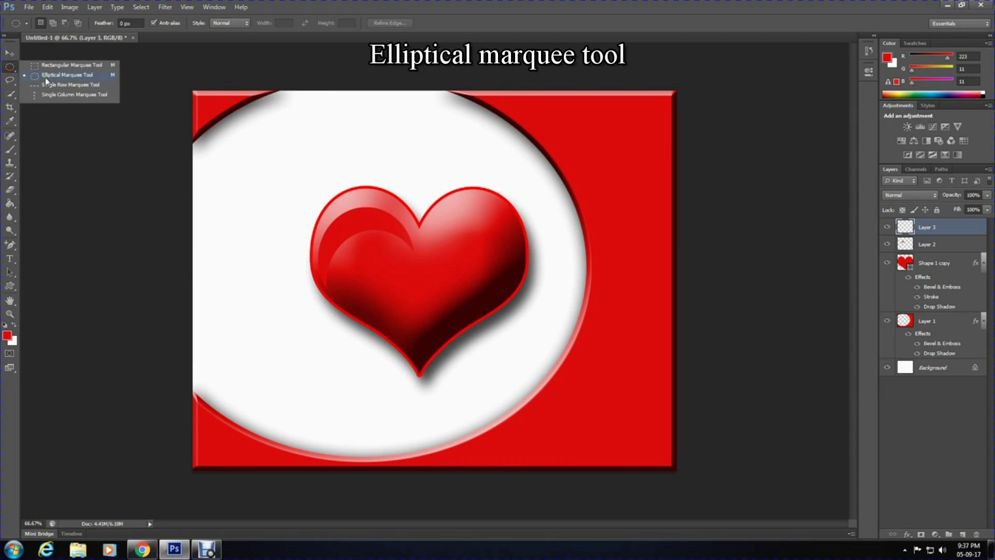
left_click(60, 75)
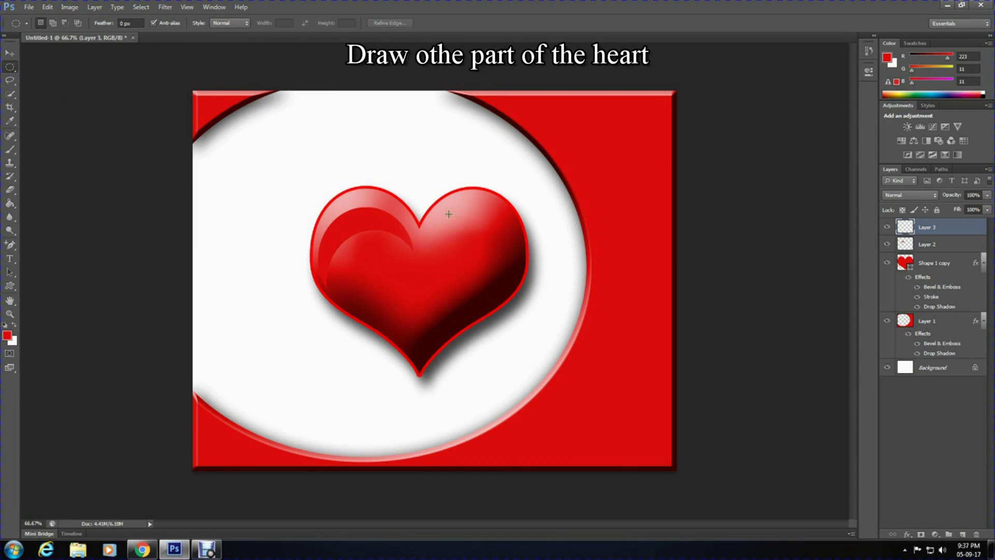
left_click_drag(437, 218, 537, 370)
- Nudge the oval selection onto the heart and enlarge it with Free Transform, toward the upper right and downward
left_click(927, 367)
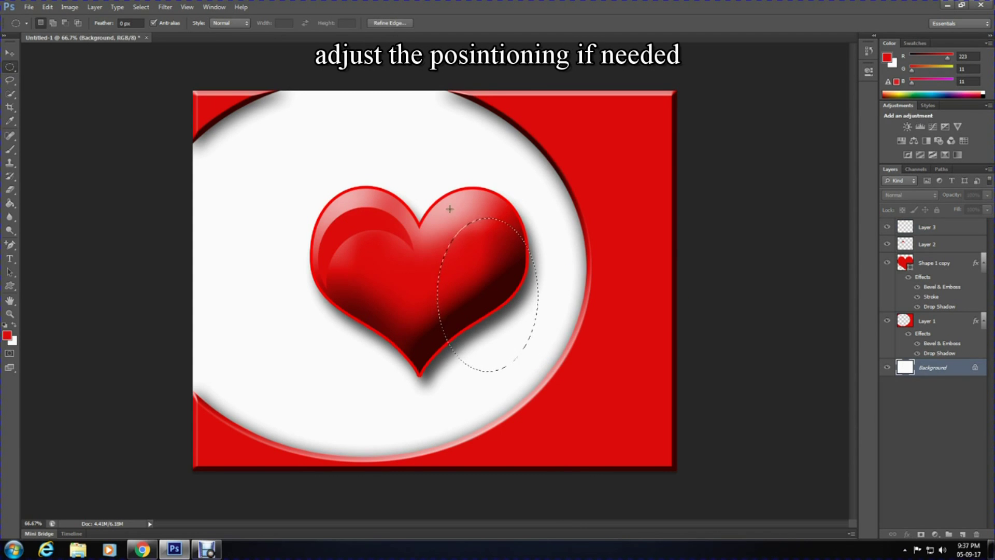
left_click(10, 54)
mouse_move(473, 280)
left_mouse_down()
mouse_move(444, 279)
mouse_move(471, 279)
left_mouse_up()
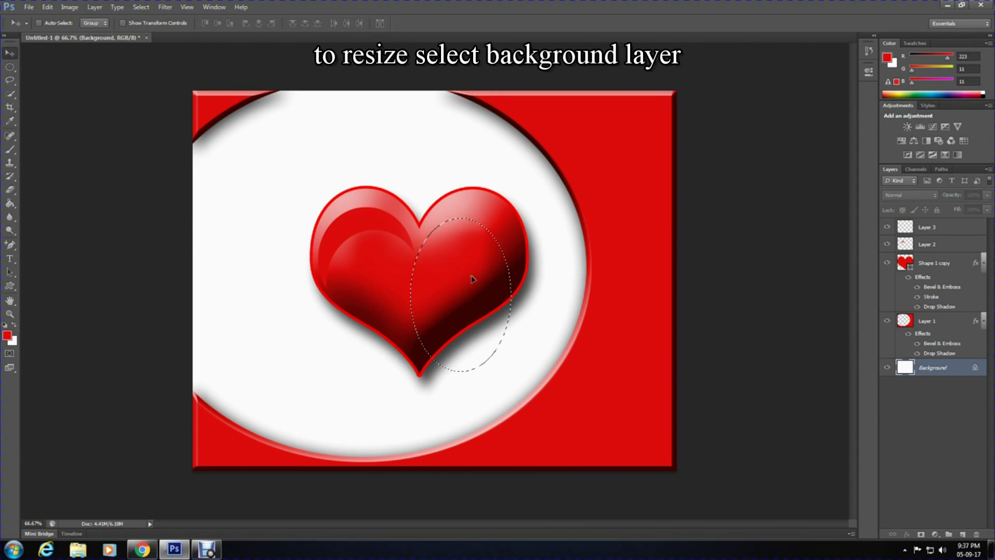
key("ctrl+t")
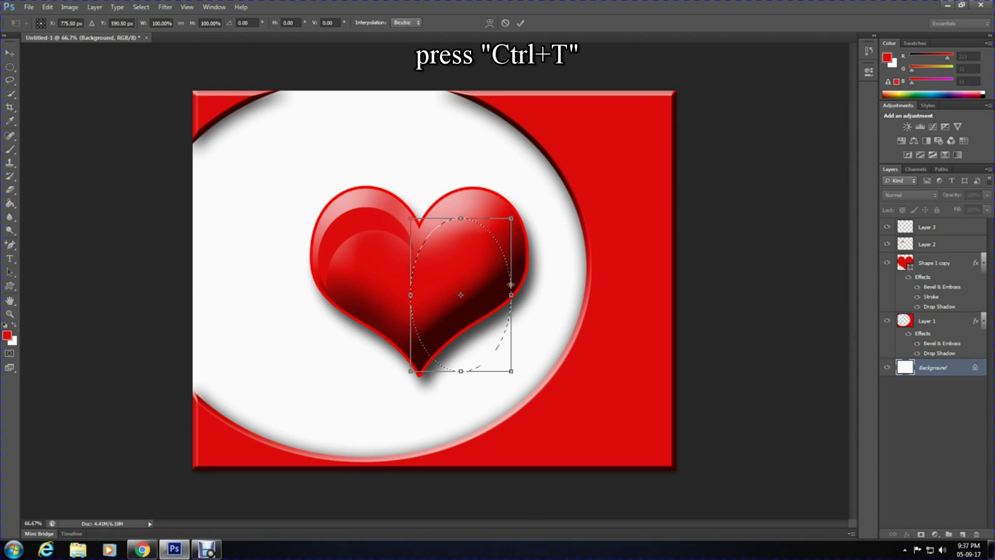
left_click_drag(513, 218, 525, 213)
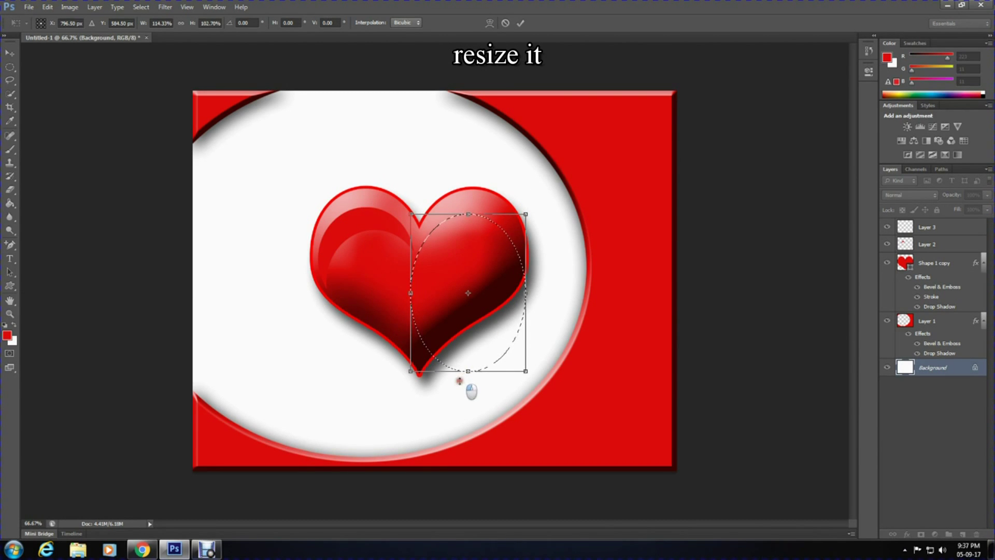
left_click_drag(465, 382, 452, 392)
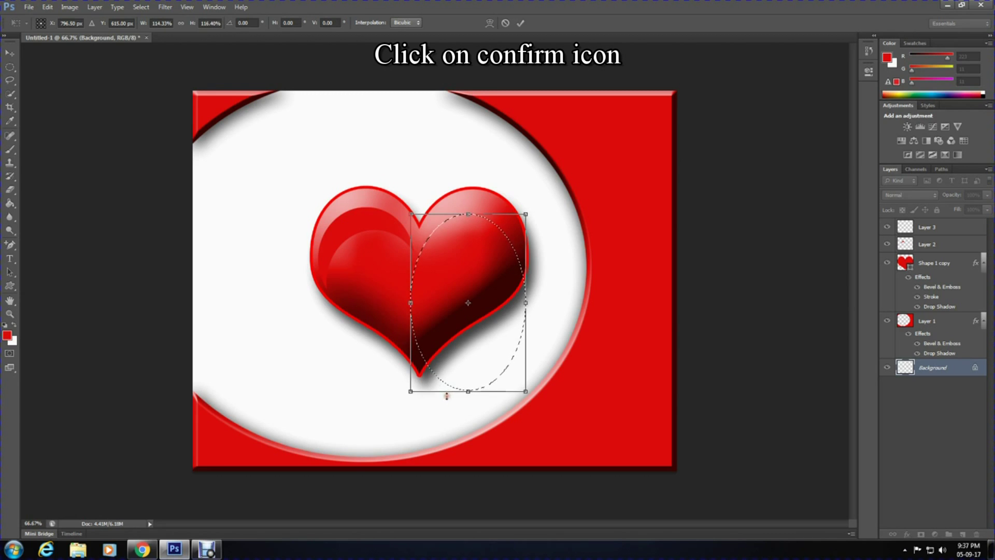
- Commit the oval resize and paint red inside it on Layer 3 with a 600 px brush
left_click(521, 23)
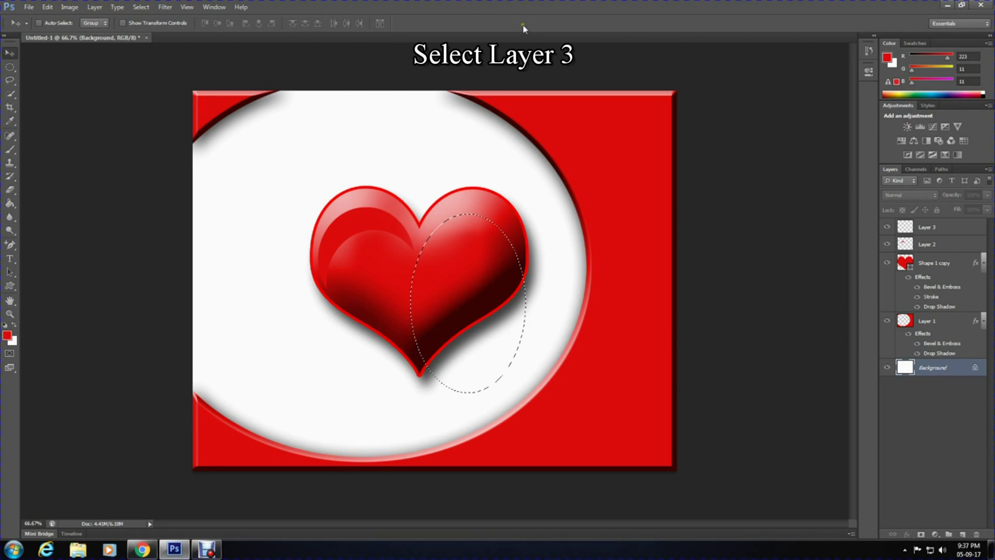
left_click(933, 229)
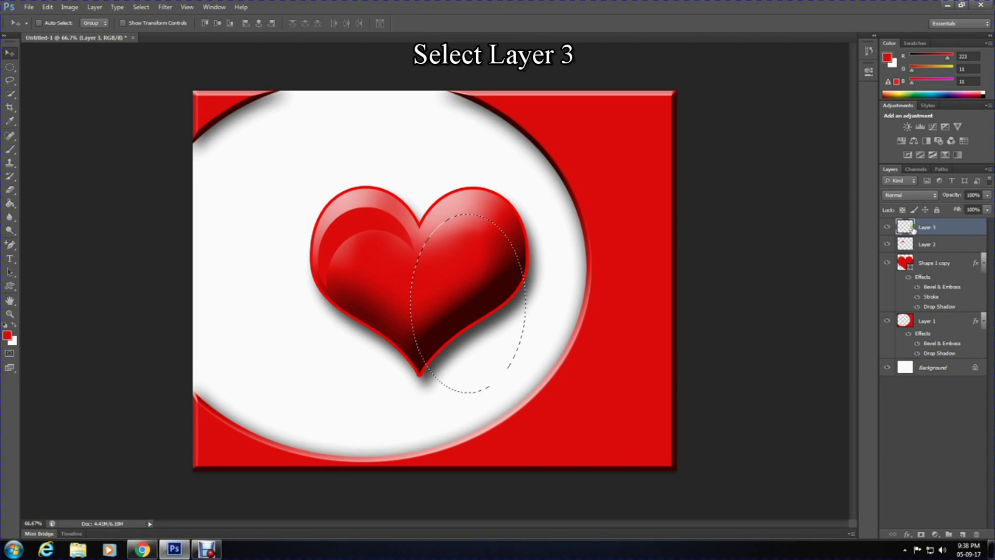
left_click(15, 150)
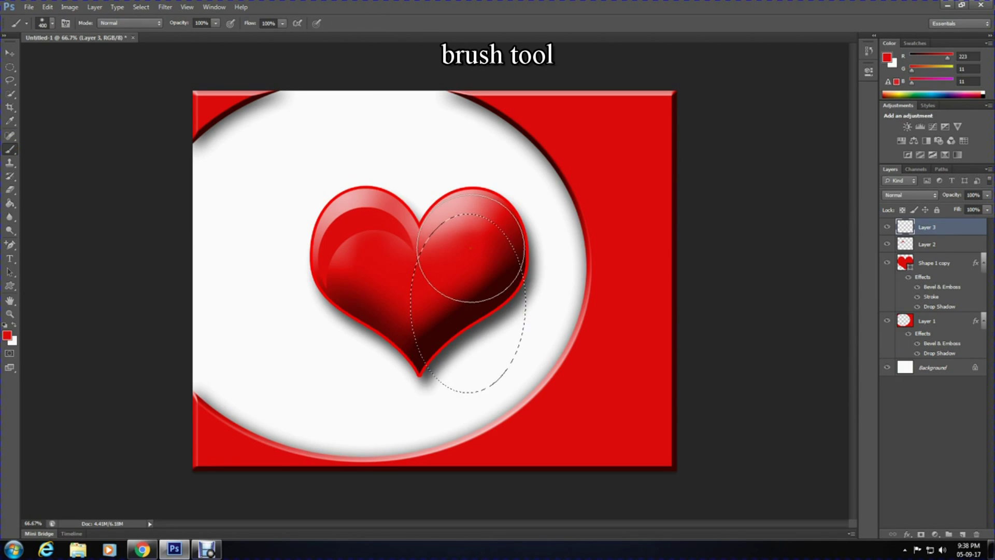
key("bracketright")
key("bracketright")
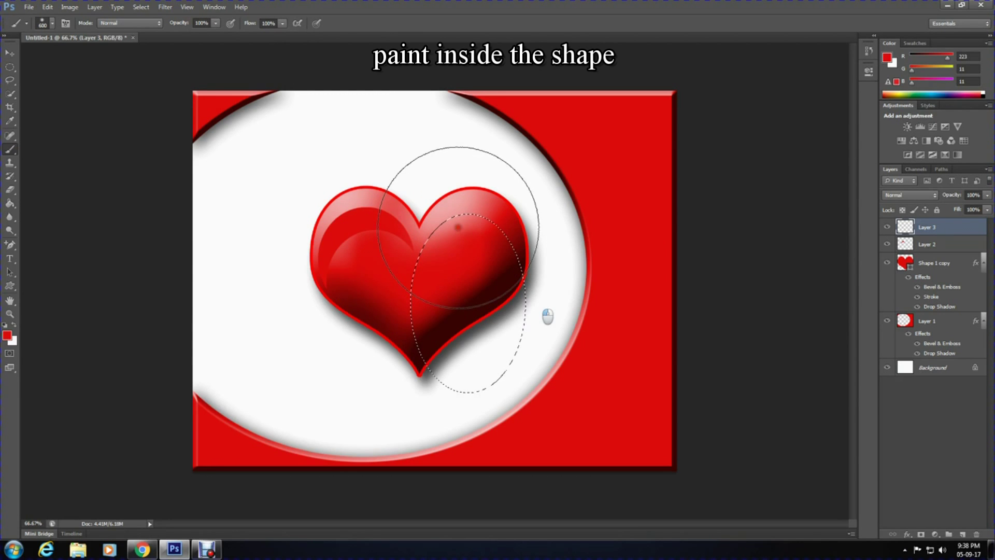
left_click(459, 227)
mouse_move(459, 227)
left_mouse_down()
mouse_move(520, 248)
mouse_move(482, 254)
mouse_move(421, 231)
left_mouse_up()
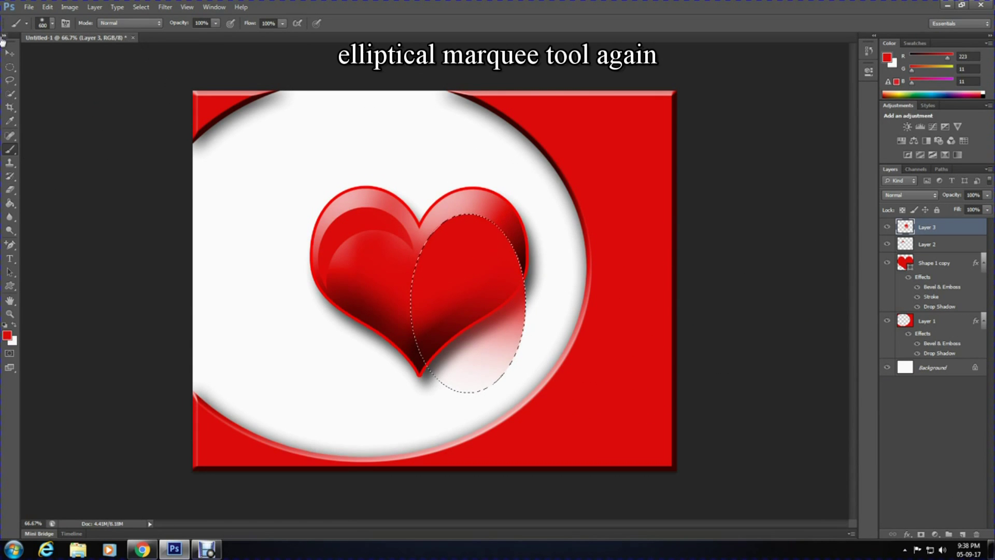
- Shift the oval selection down, delete the paint inside it to leave a crescent, and deselect
left_click(10, 66)
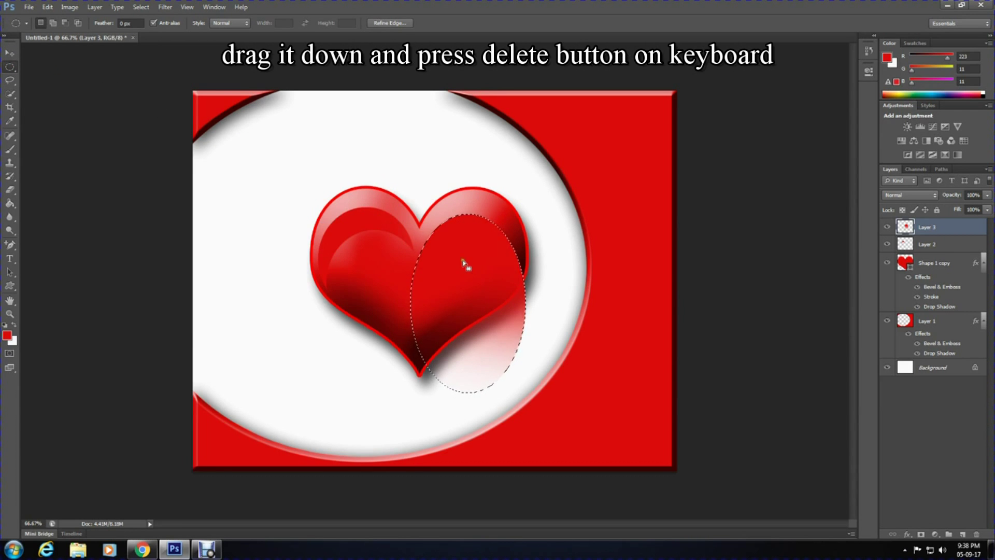
left_click_drag(464, 262, 471, 289)
key("Delete")
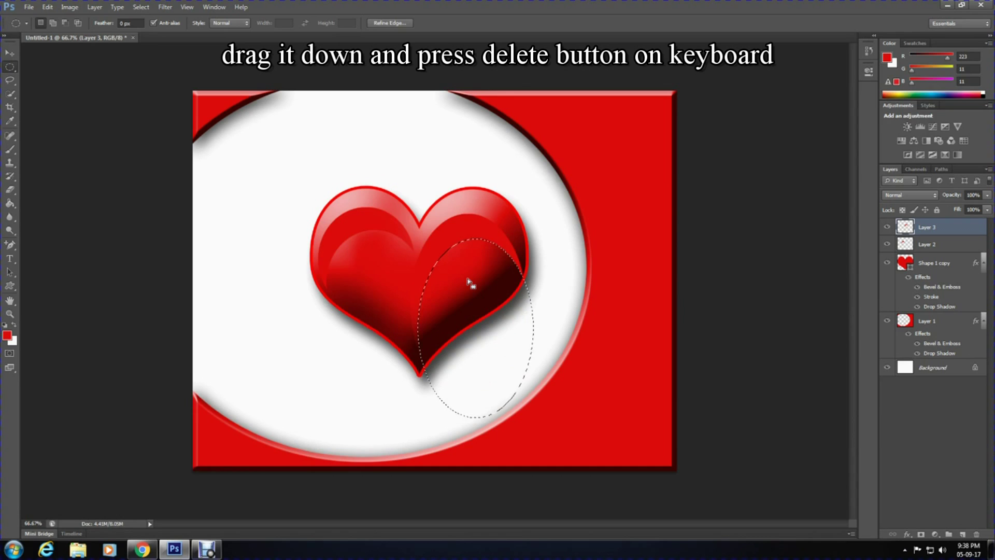
key("ctrl+d")
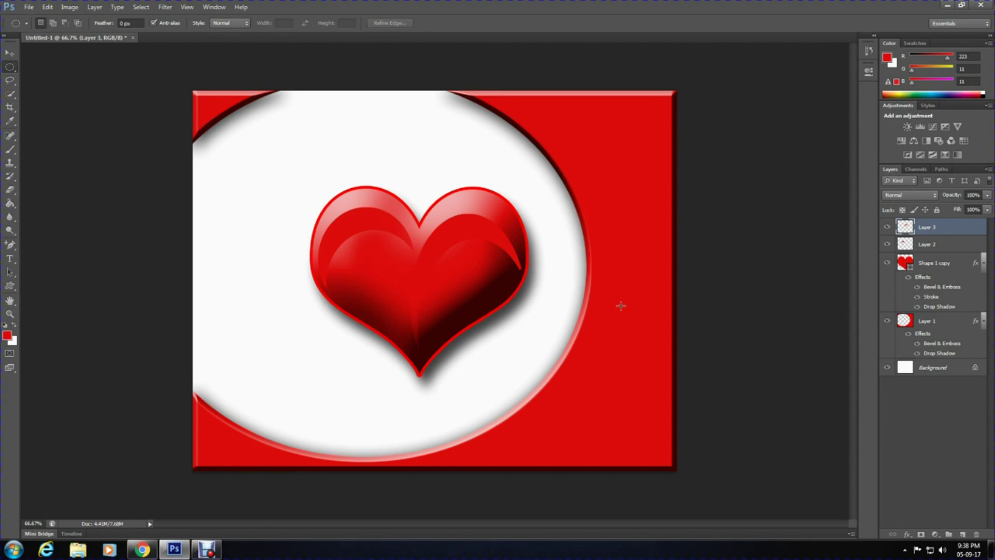